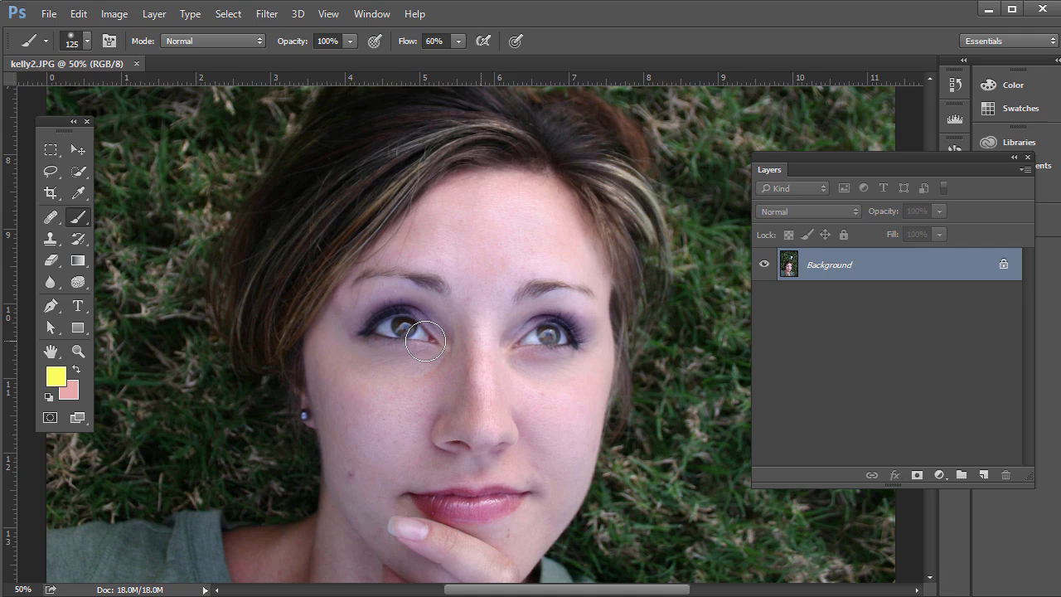
Open the portrait in the Liquify filter and view the face at 100% zoom.
left_click(267, 14)
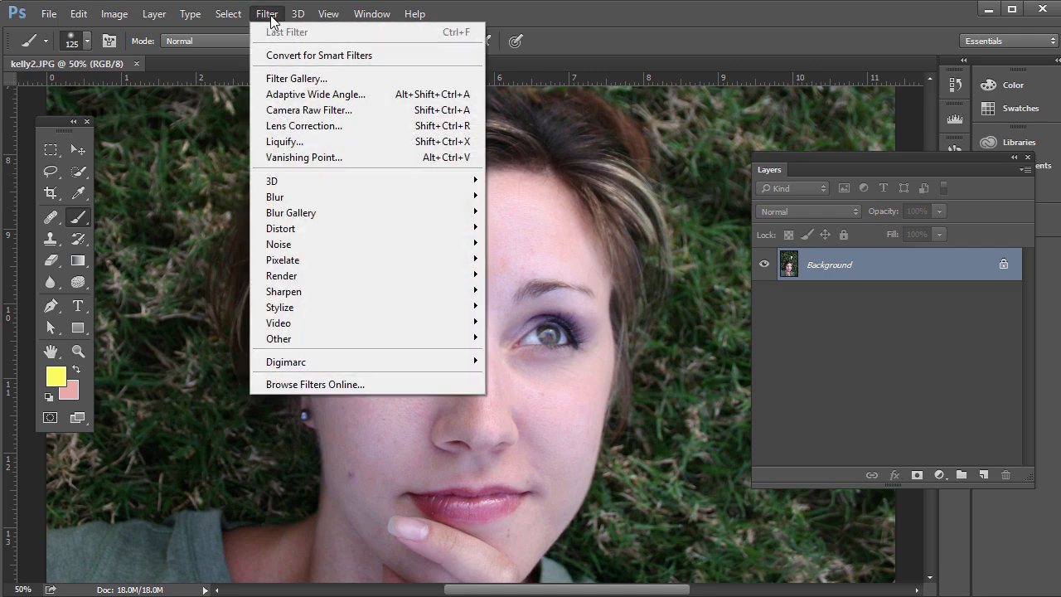
left_click(317, 143)
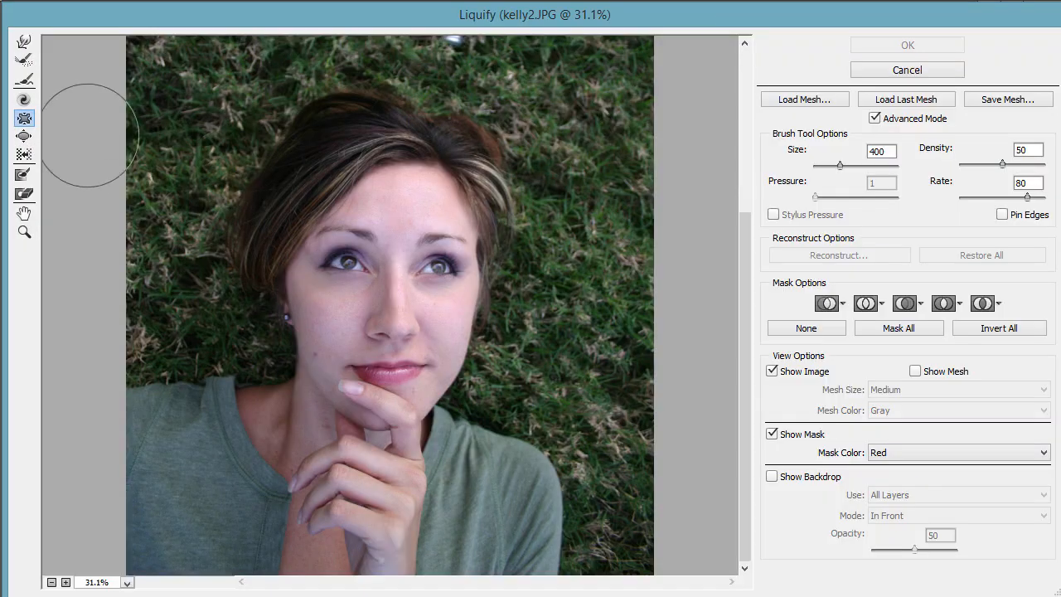
left_click(24, 233)
double_click(24, 233)
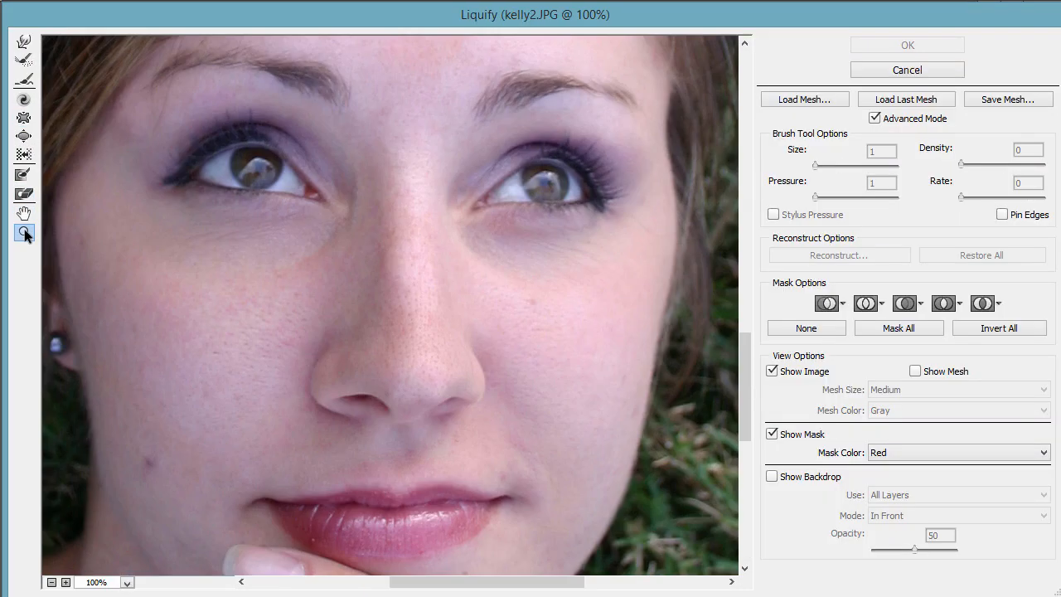
Try enlarging both eyes with the Bloat tool at brush size 200, and cancel the Liquify filter.
left_click(24, 137)
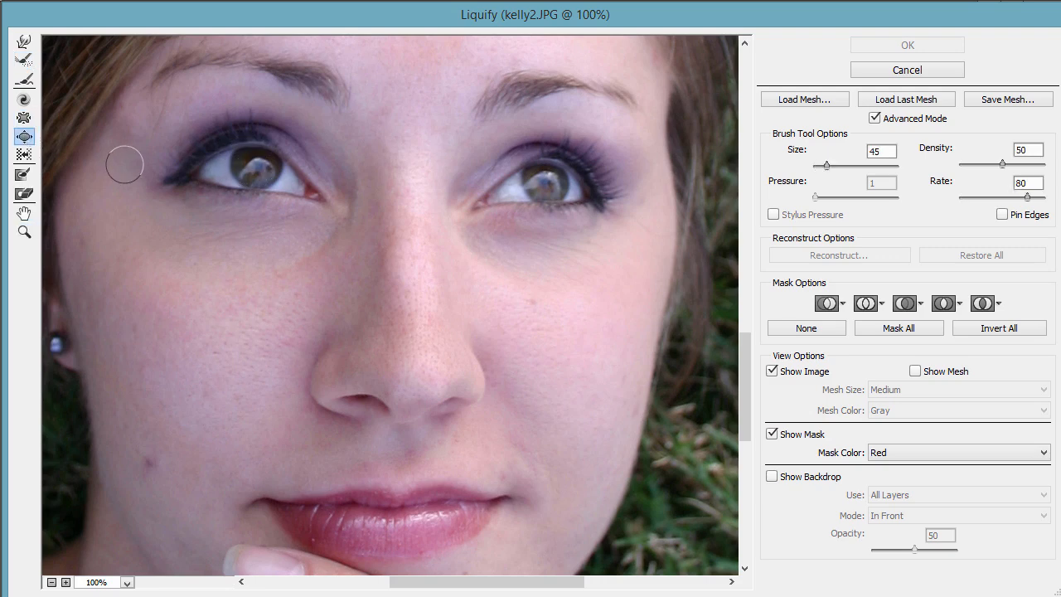
key("bracketright")
key("bracketright")
key("bracketright")
key("bracketright")
key("bracketright")
key("bracketright")
key("bracketright")
key("bracketright")
key("bracketright")
key("bracketright")
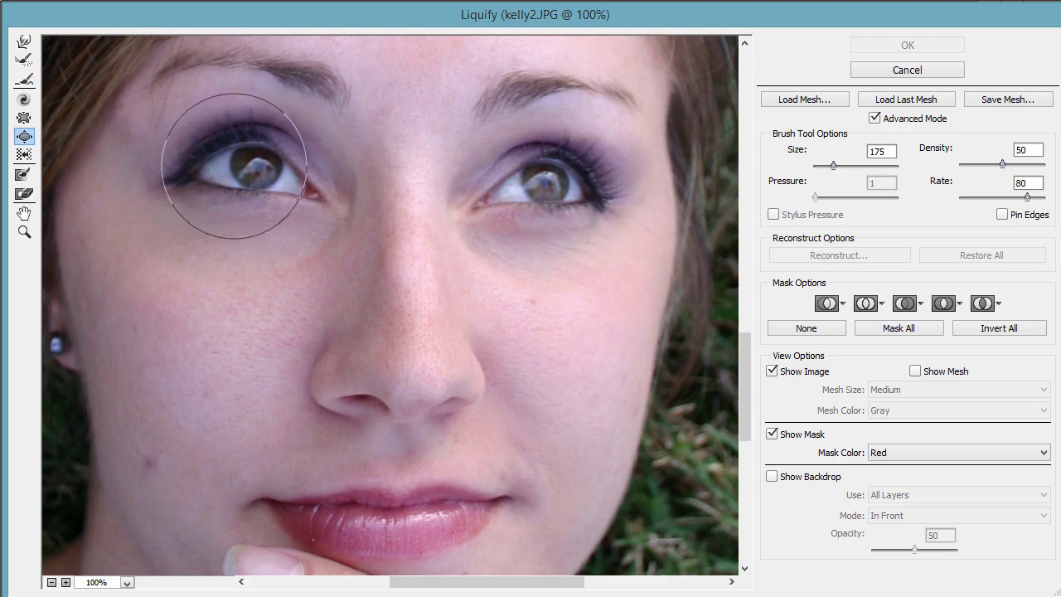
key("bracketright")
key("bracketright")
key("bracketright")
key("bracketright")
key("bracketright")
left_click_drag(256, 171, 257, 171)
left_click(545, 179)
left_click(547, 187)
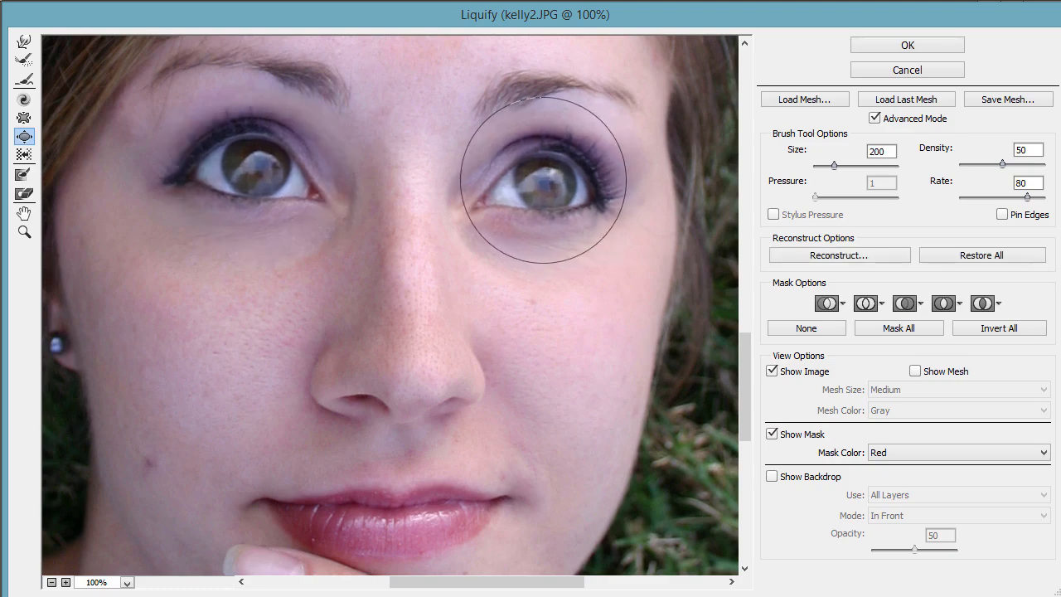
left_click(878, 72)
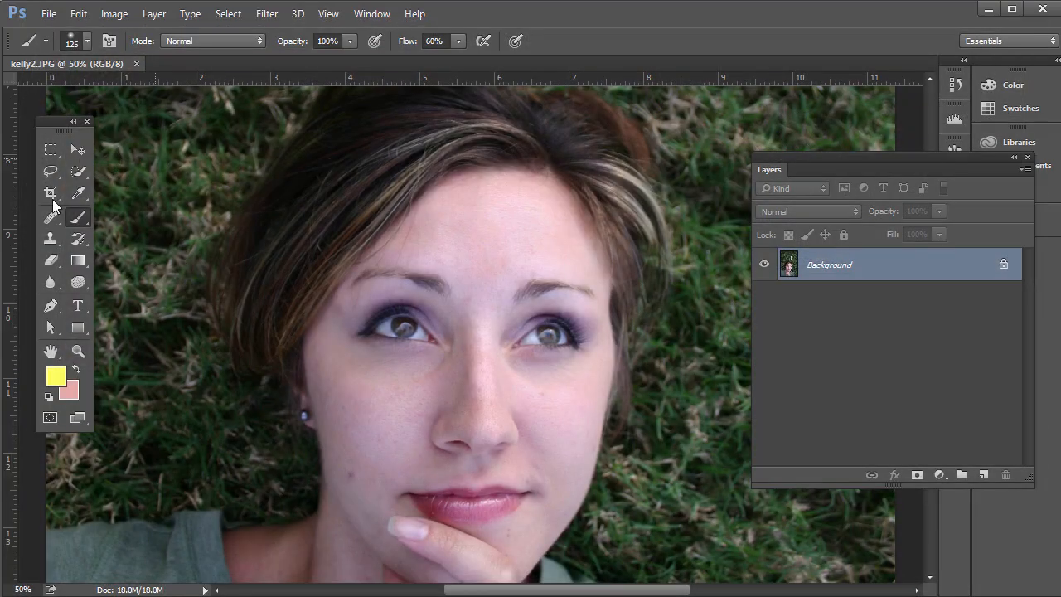
Select the areas around both eyes with the Lasso tool, trimming the excess above the second eye.
left_click(51, 170)
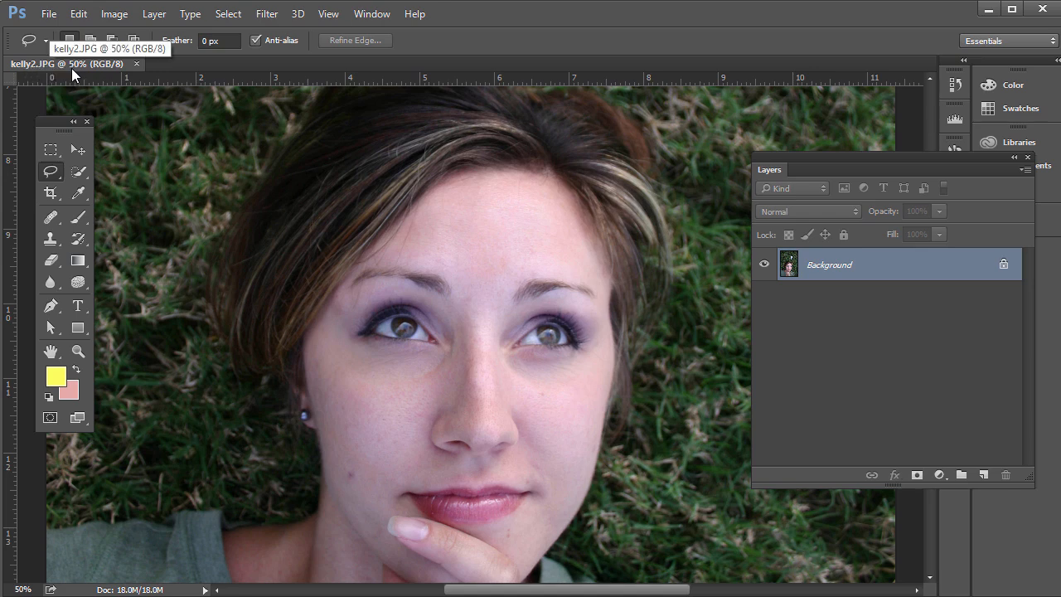
right_click(51, 171)
left_click(123, 177)
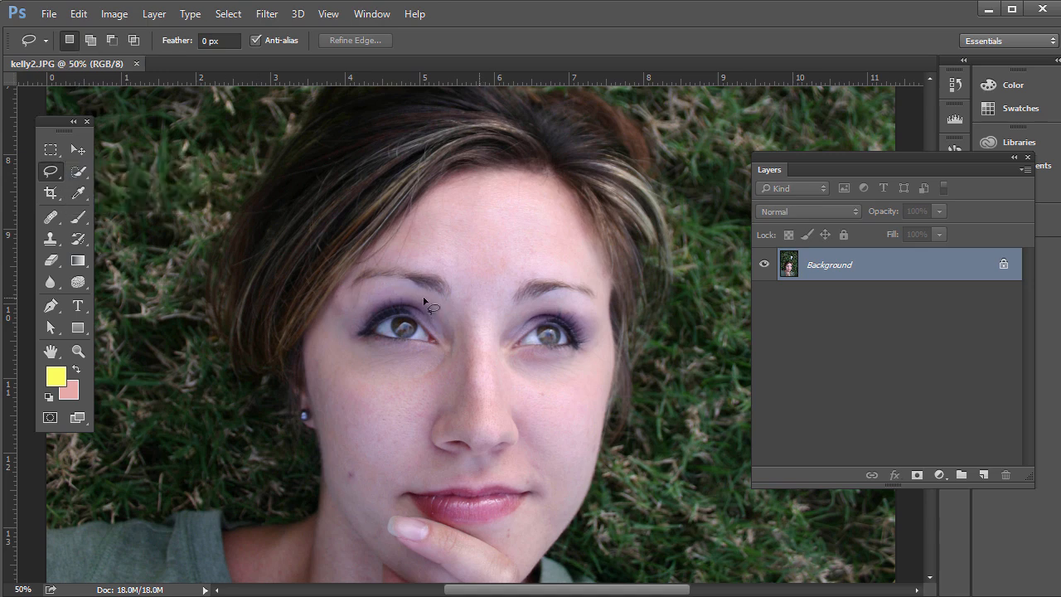
mouse_move(423, 300)
left_mouse_down()
mouse_move(382, 285)
mouse_move(356, 307)
mouse_move(351, 341)
mouse_move(405, 366)
mouse_move(446, 364)
mouse_move(456, 330)
mouse_move(424, 300)
left_mouse_up()
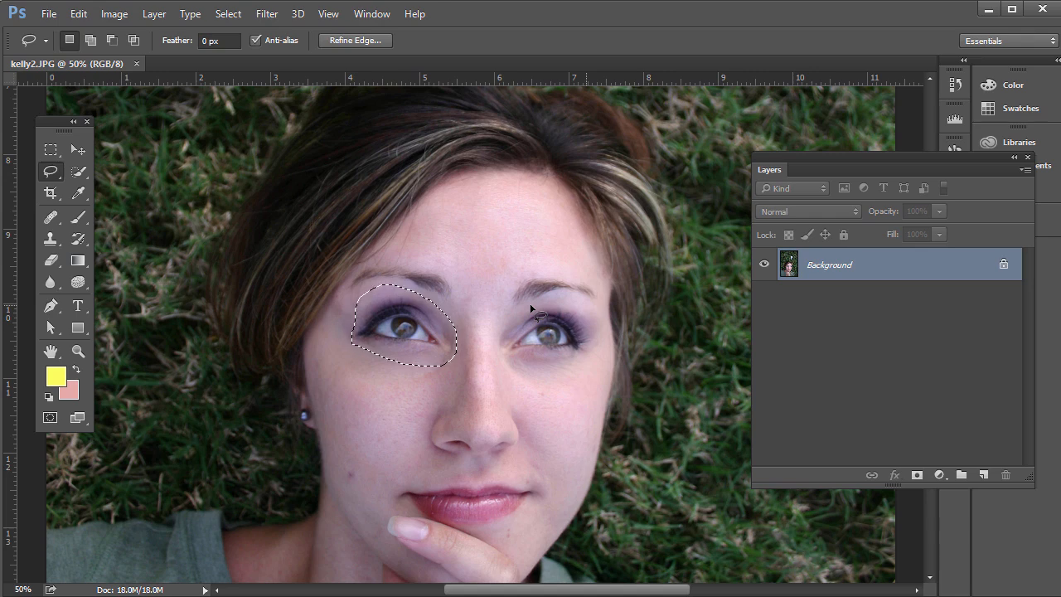
key("shift")
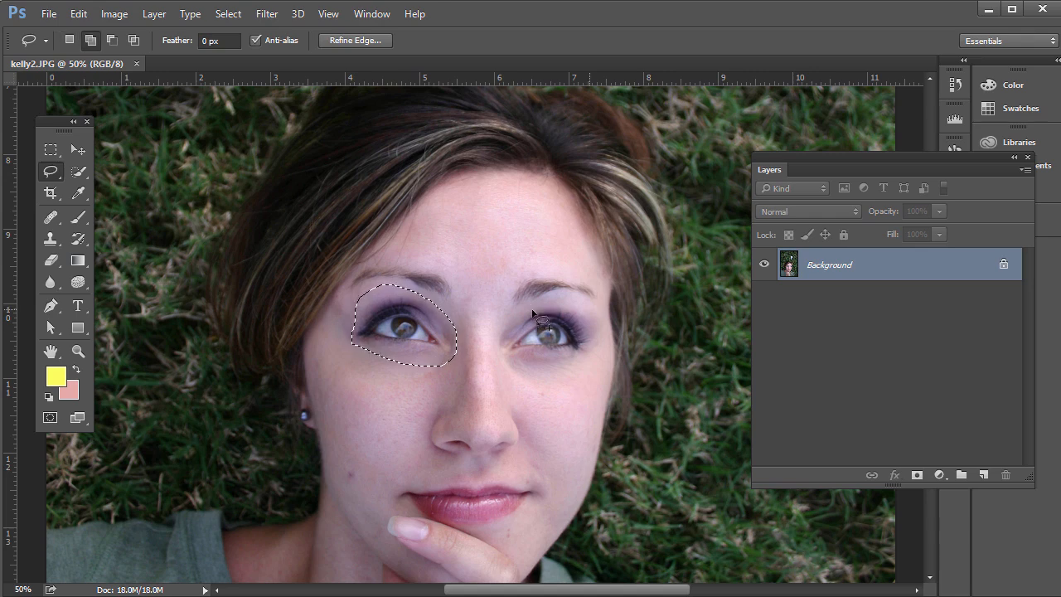
mouse_move(503, 349)
left_mouse_down()
mouse_move(559, 368)
mouse_move(599, 341)
mouse_move(602, 324)
mouse_move(577, 307)
mouse_move(535, 300)
left_mouse_up()
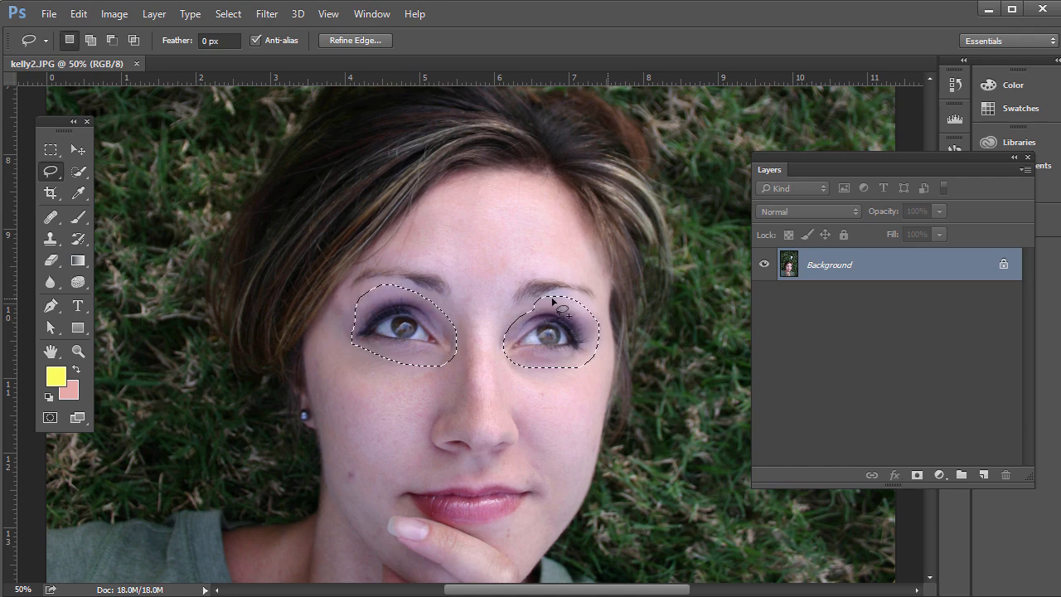
key("alt")
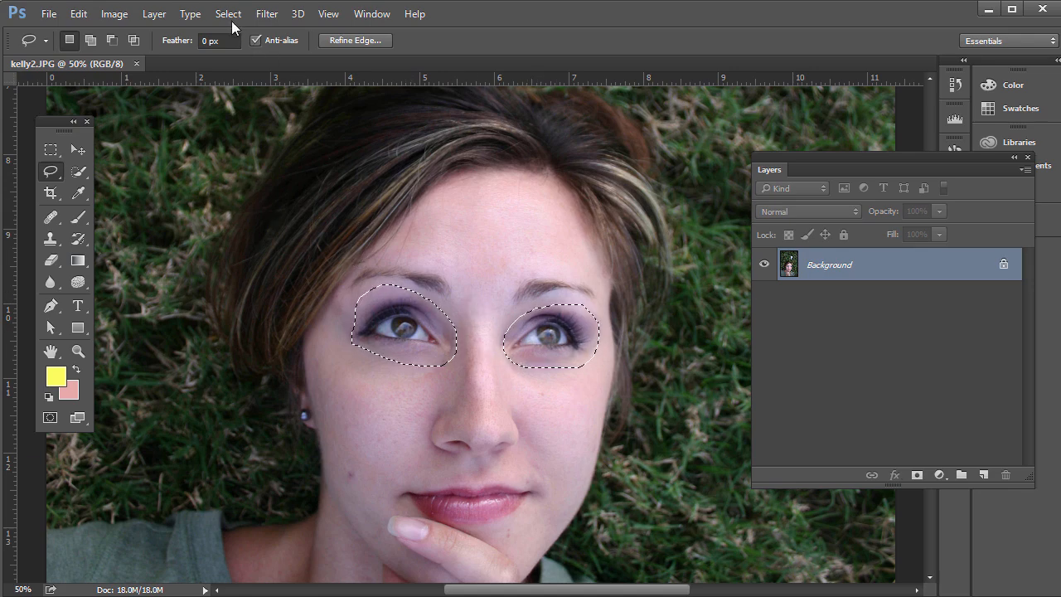
Feather the selection around the eyes by 10 pixels.
left_click(233, 23)
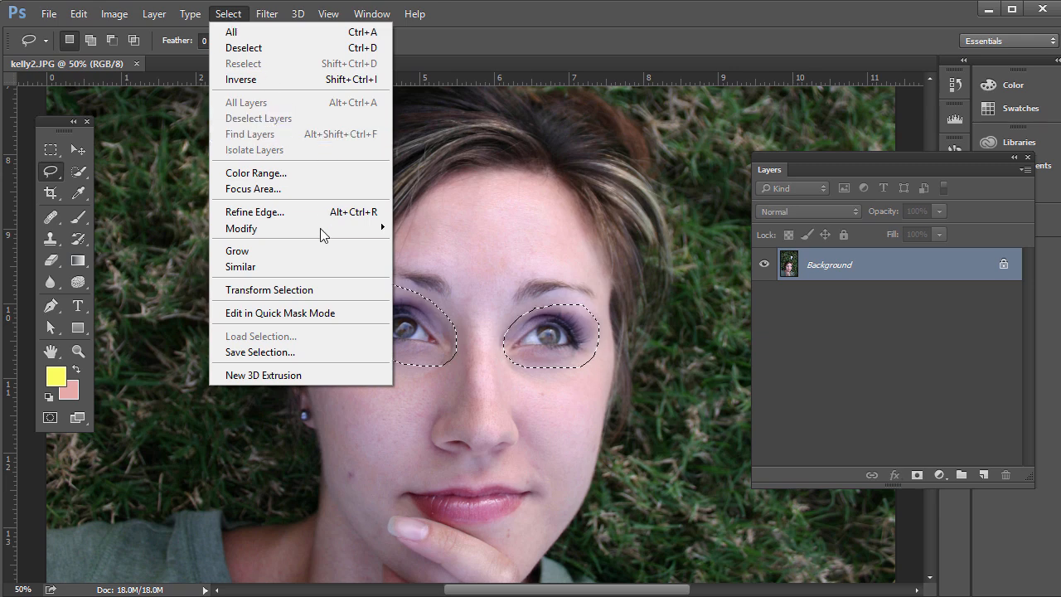
mouse_move(322, 231)
left_click(419, 291)
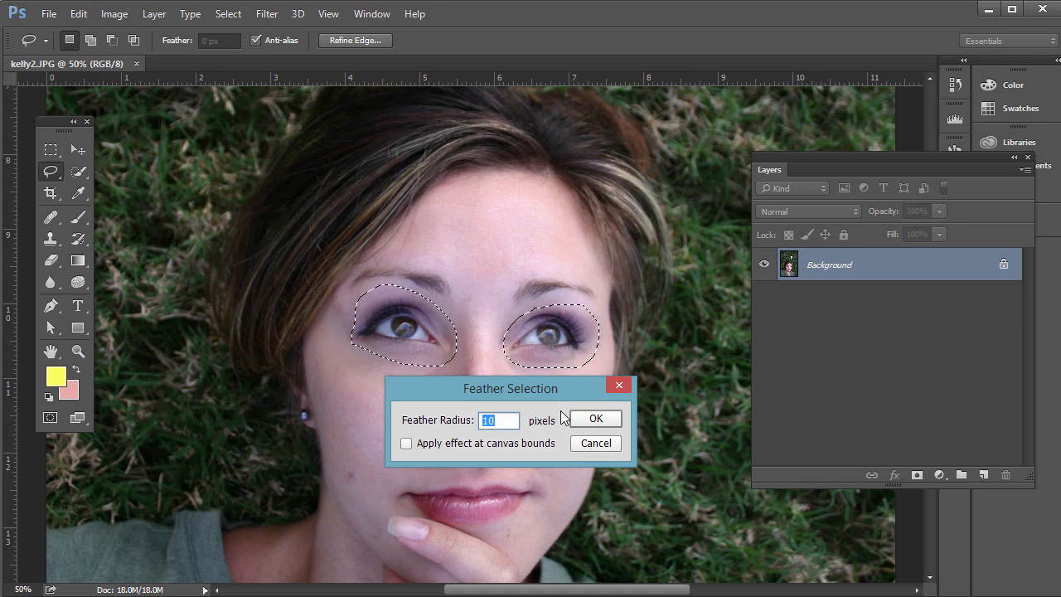
left_click(598, 420)
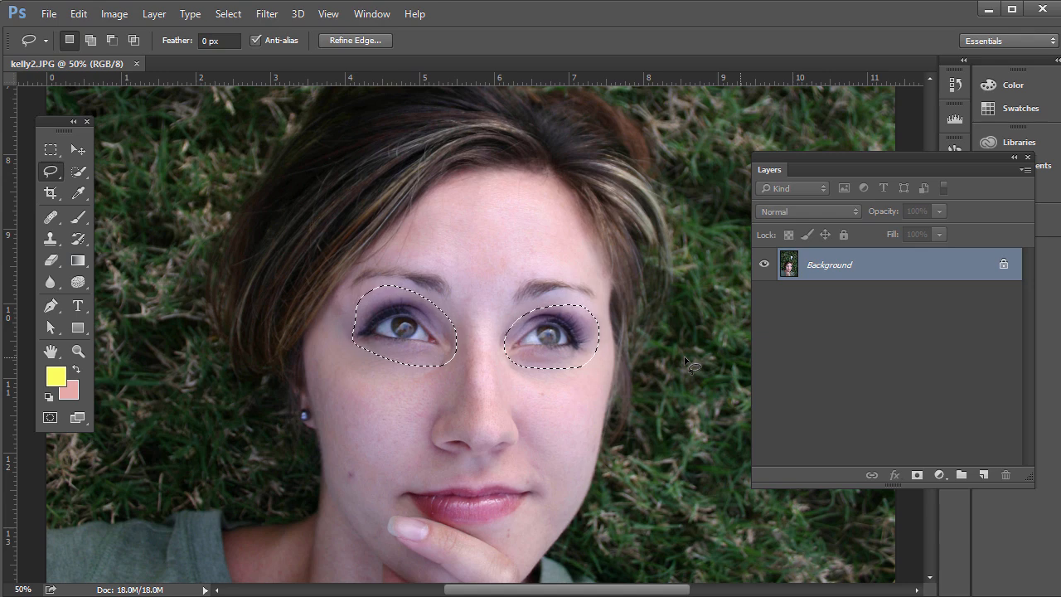
Copy the selected eyes onto a new layer and check it with the Background layer temporarily hidden.
key("ctrl+j")
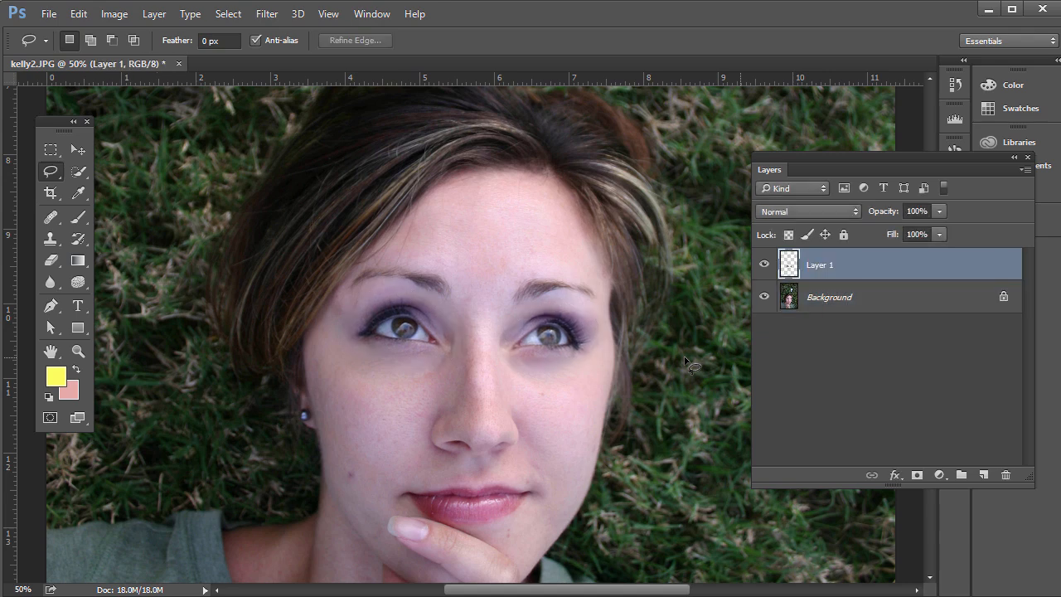
left_click(764, 297)
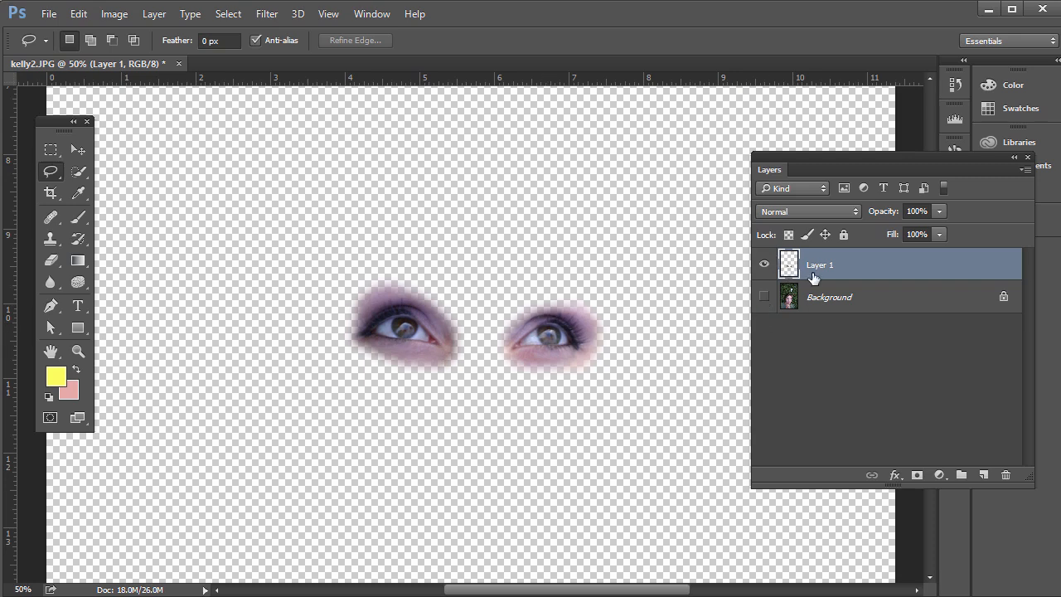
left_click(764, 297)
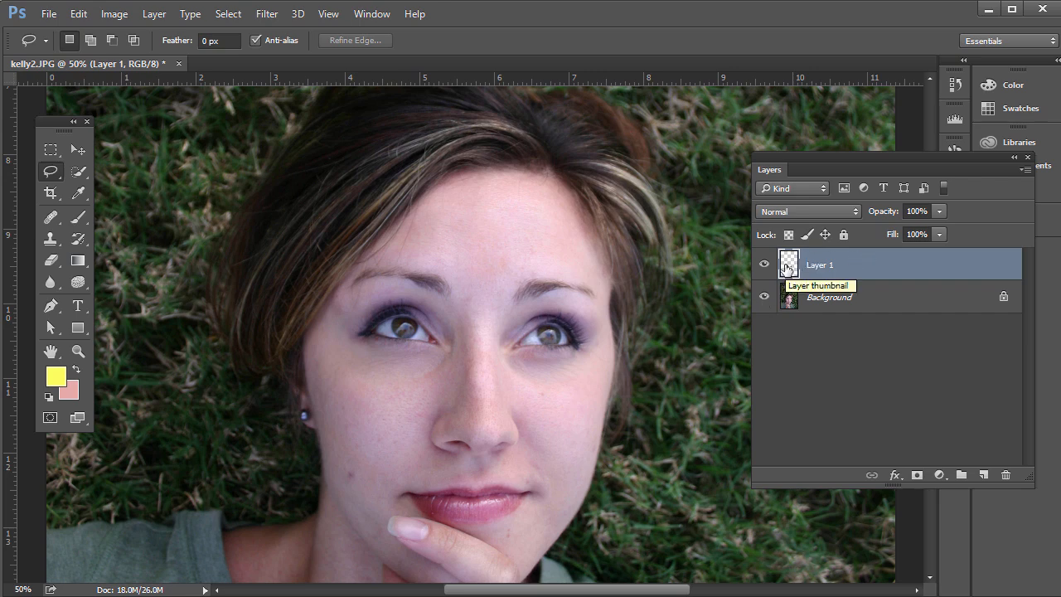
Start a Free Transform on the copied eyes layer and look over the available Transform variants.
key("ctrl+t")
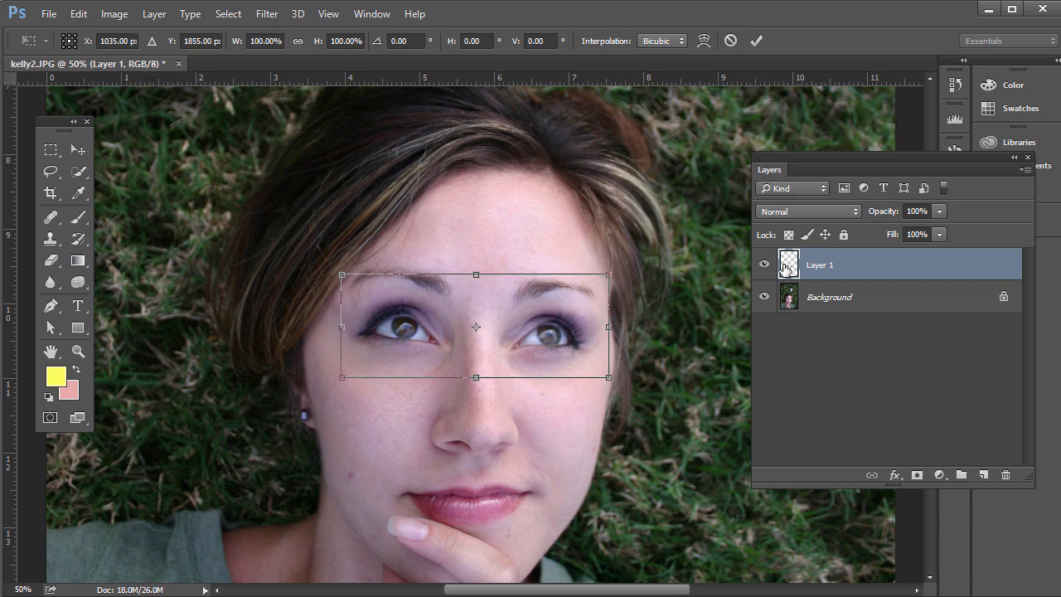
left_click(79, 13)
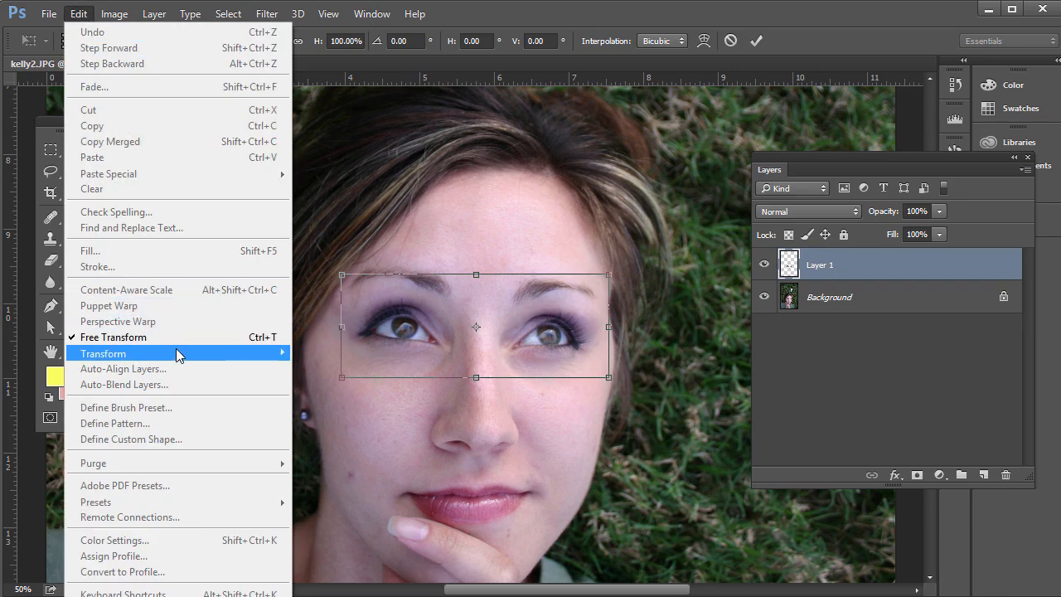
mouse_move(215, 358)
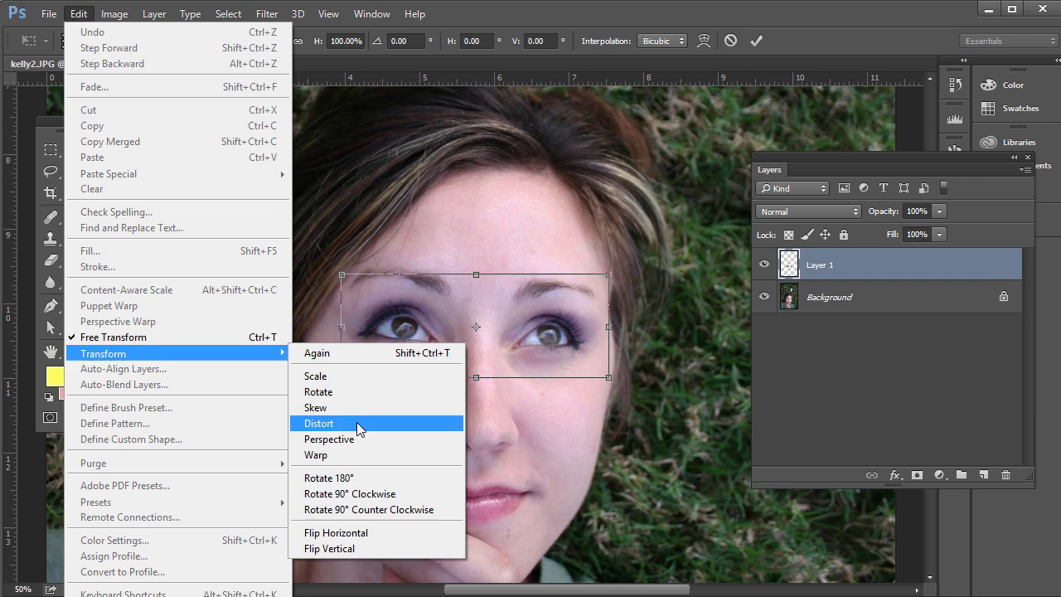
left_click(78, 13)
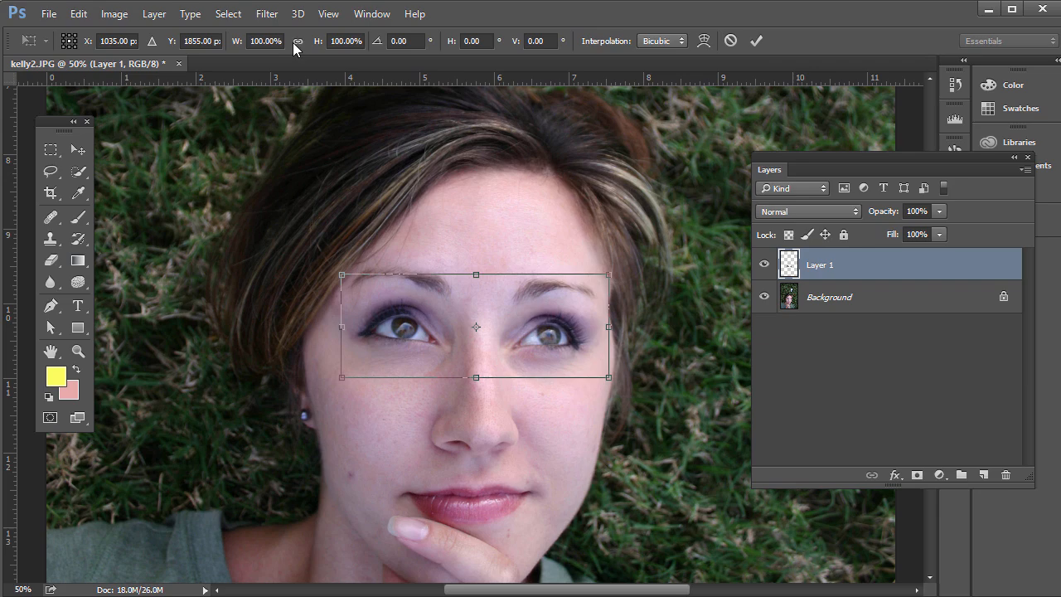
Try scaling the copied eyes freehand from the lower corner of the bounding box, and undo it.
left_click_drag(610, 377, 651, 409)
left_click(81, 17)
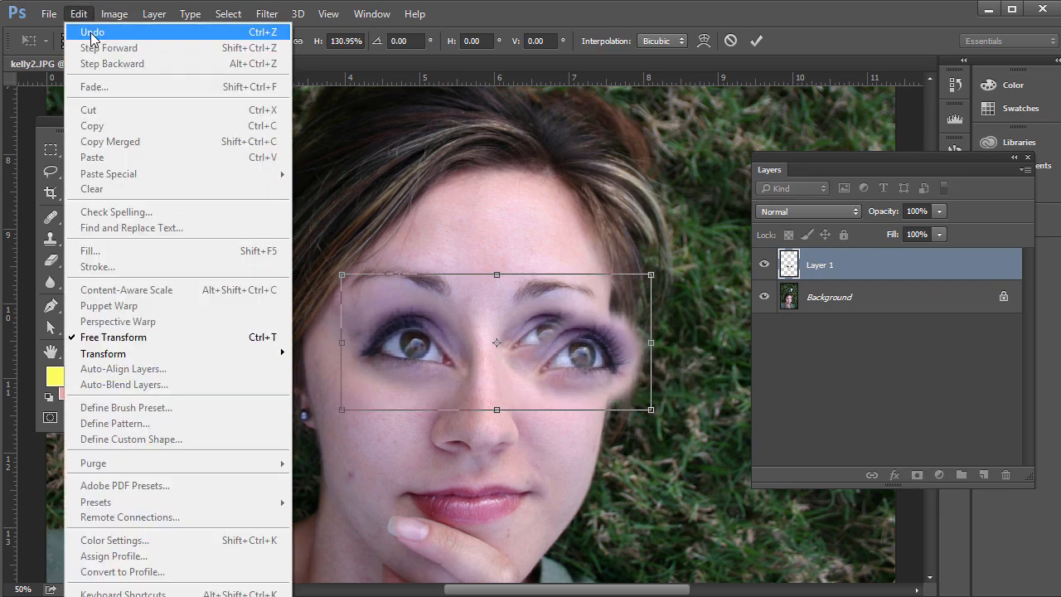
left_click(96, 33)
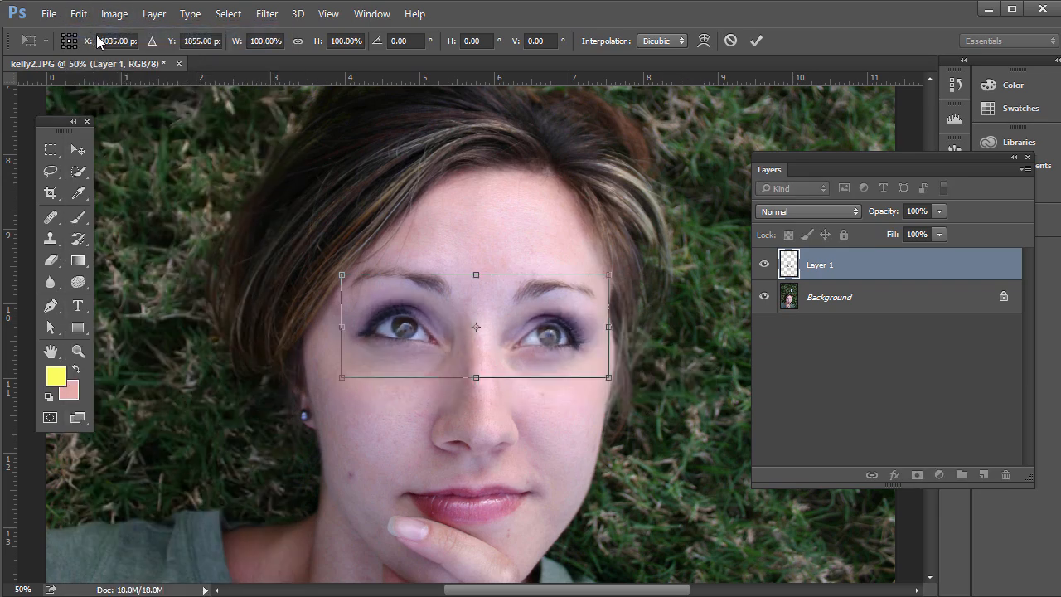
Scale the copied eyes to 105% with linked width and height, and apply the transform.
left_click(263, 40)
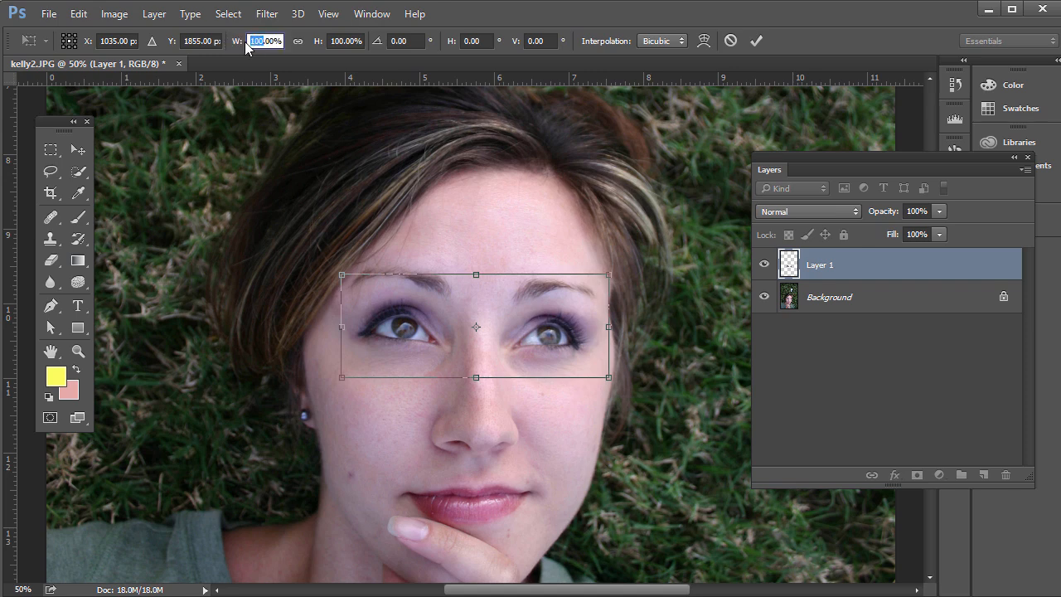
type("105")
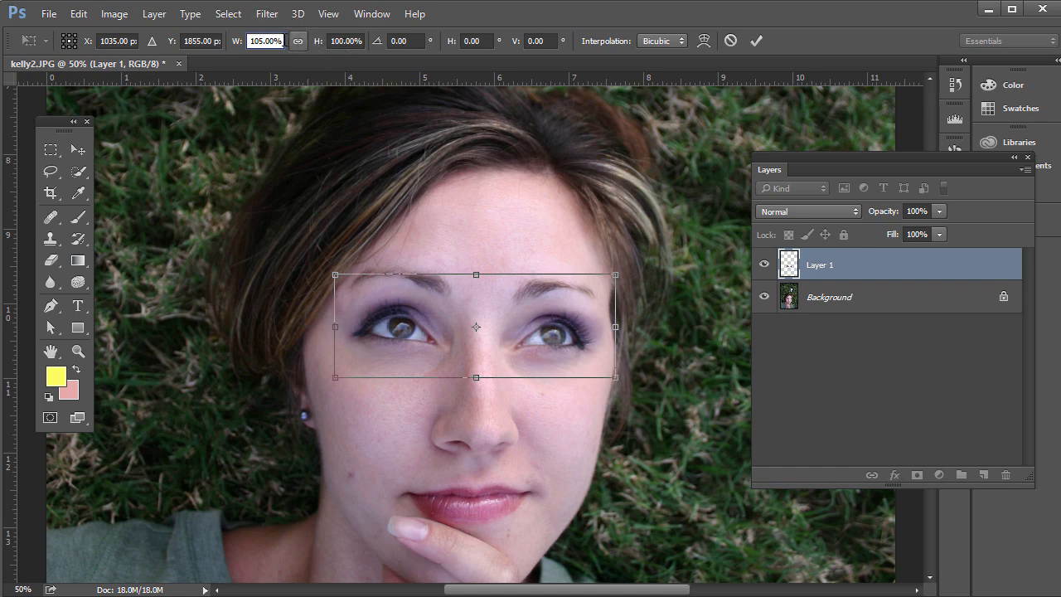
left_click(297, 40)
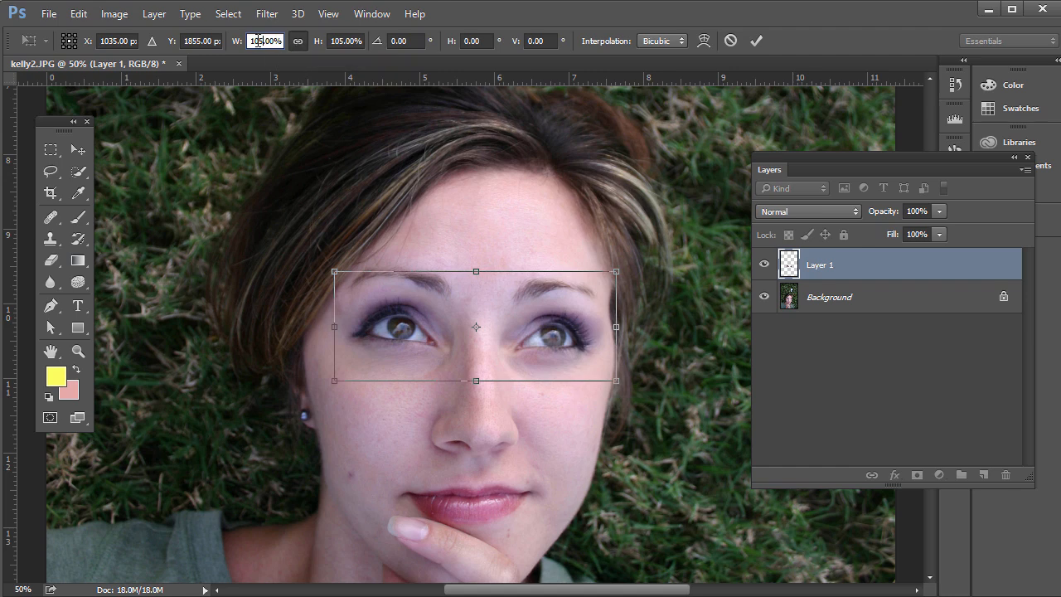
left_click(333, 41)
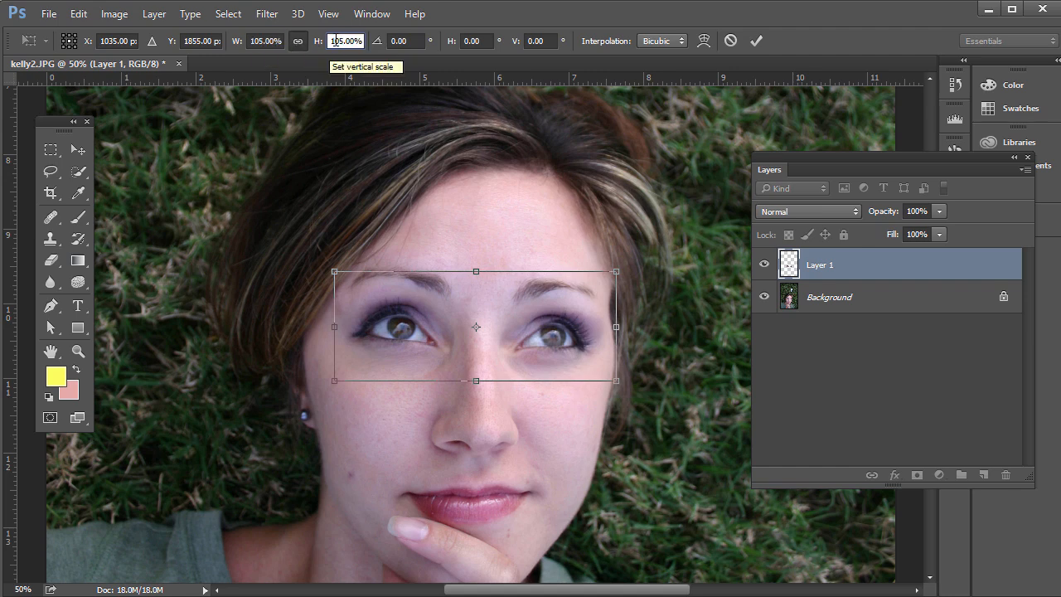
left_click(757, 41)
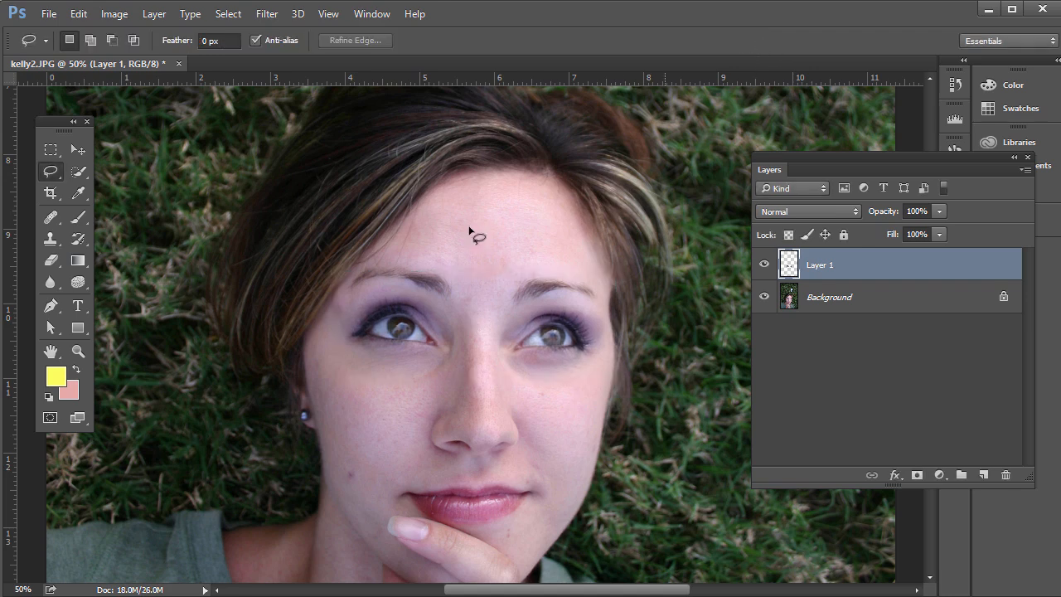
Compare the portrait with and without the enlarged eyes by toggling the visibility of Layer 1.
left_click(50, 149)
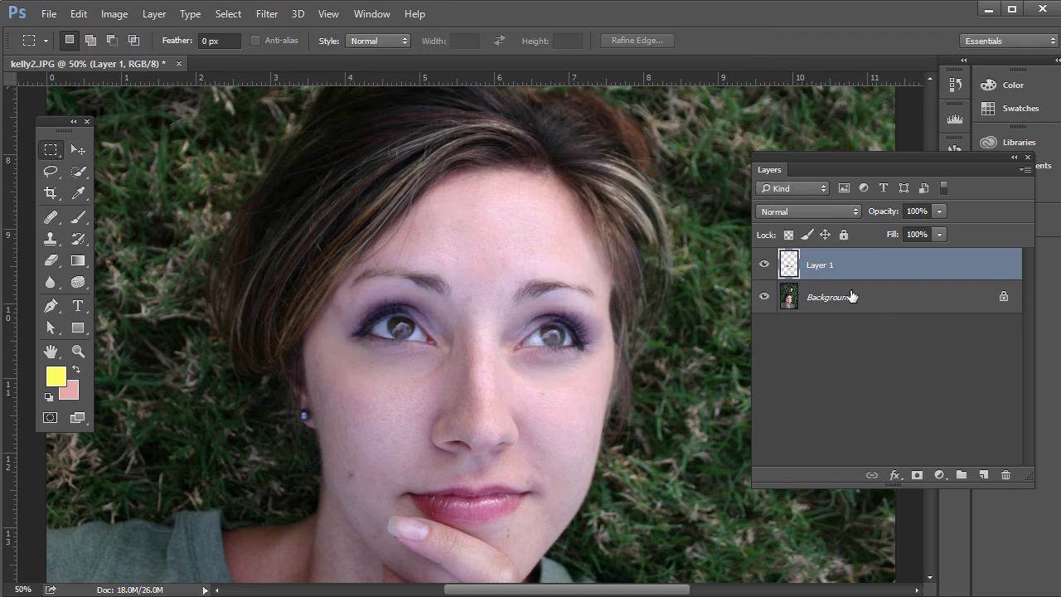
left_click(766, 264)
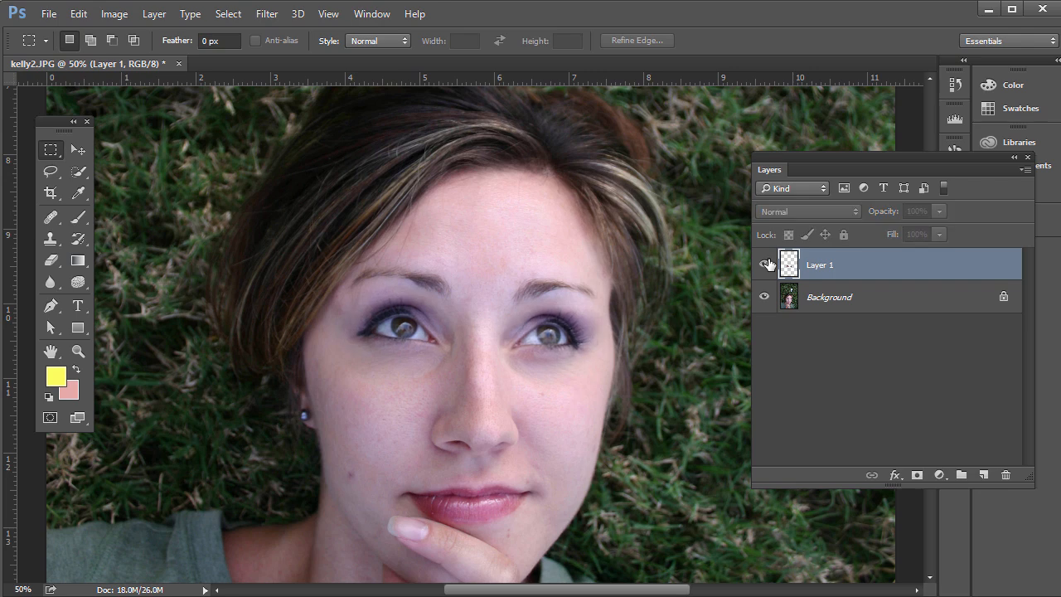
left_click(766, 264)
left_click(766, 264)
left_click(766, 264)
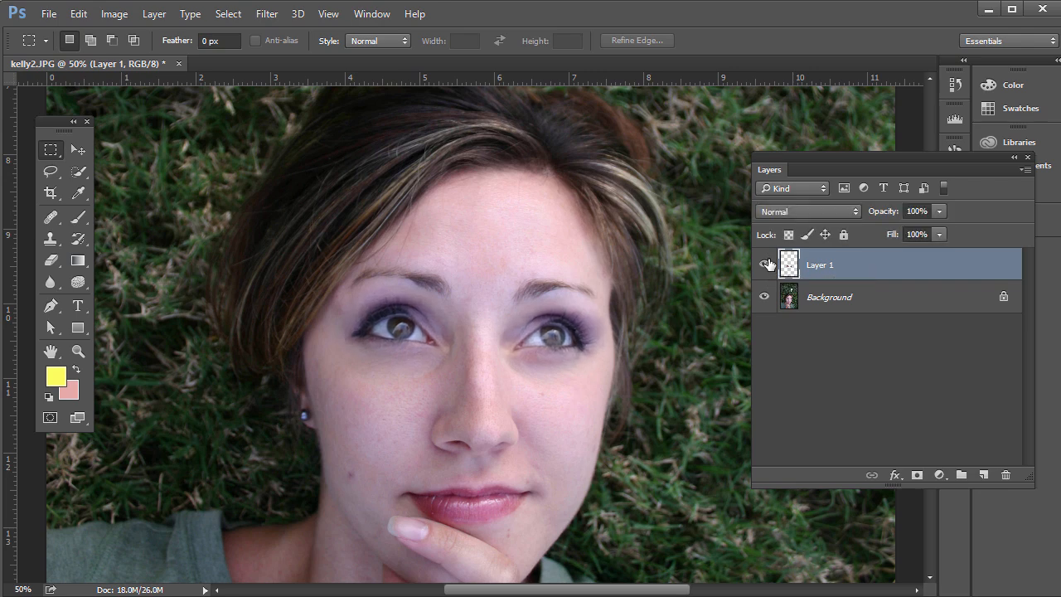
left_click(766, 263)
left_click(766, 263)
left_click(765, 263)
Add a layer mask to Layer 1 and paint black with a soft 125 px brush around the brow and below both eyes.
left_click(917, 476)
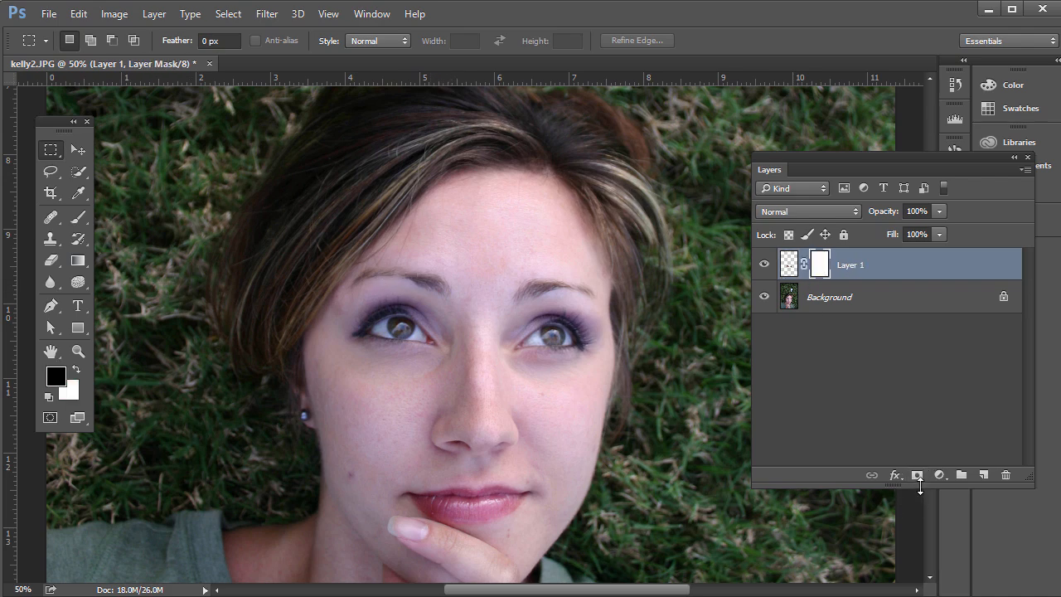
left_click(78, 217)
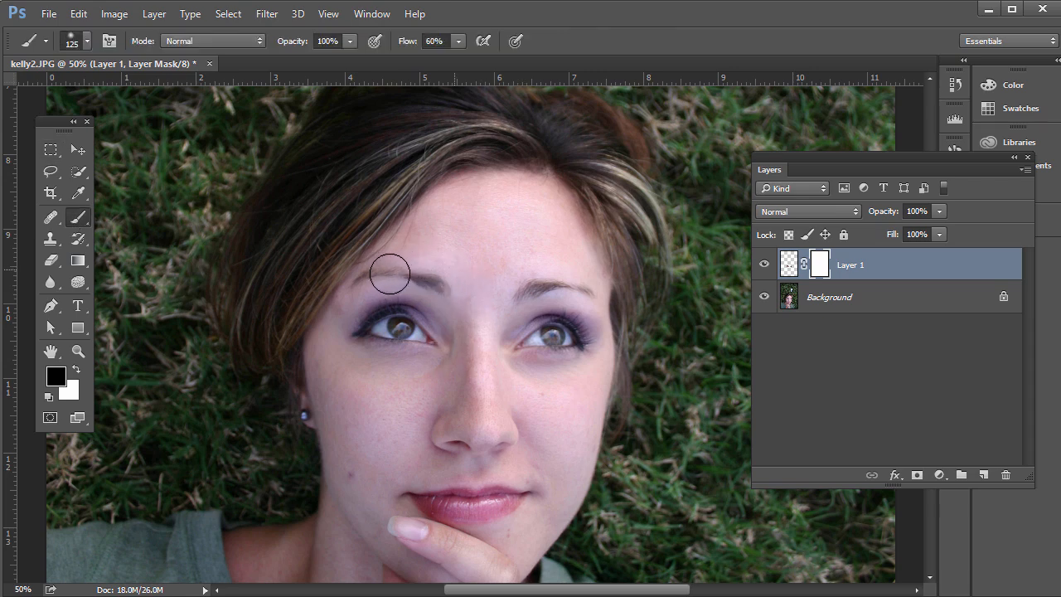
left_click_drag(375, 264, 310, 343)
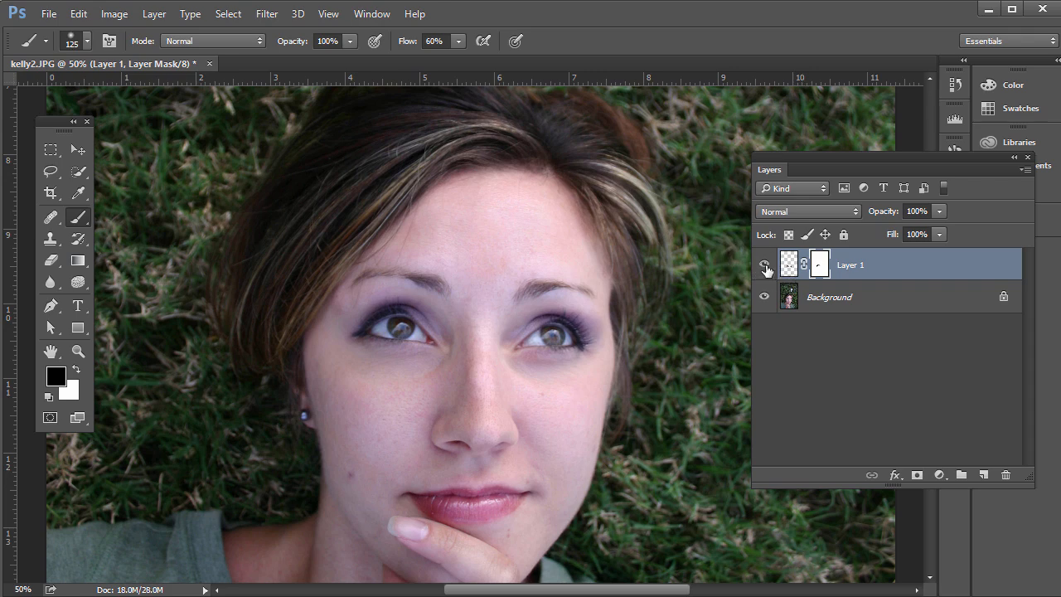
left_click_drag(413, 385, 451, 384)
left_click_drag(574, 385, 540, 383)
Compare the portrait with and without the masked eye enlargement by toggling Layer 1's visibility.
left_click(764, 264)
left_click(763, 265)
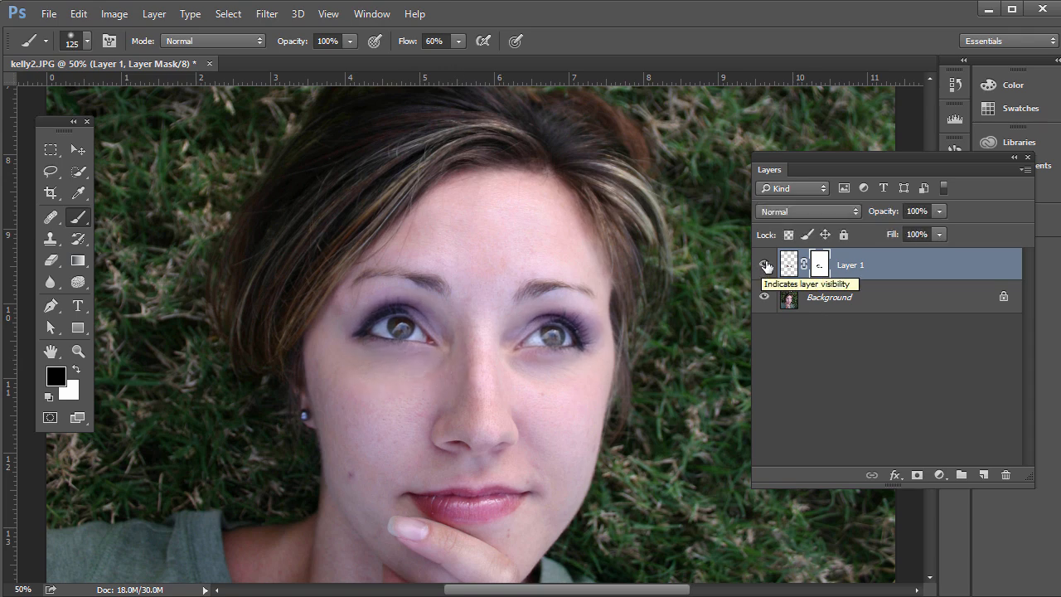
left_click(765, 265)
left_click(764, 264)
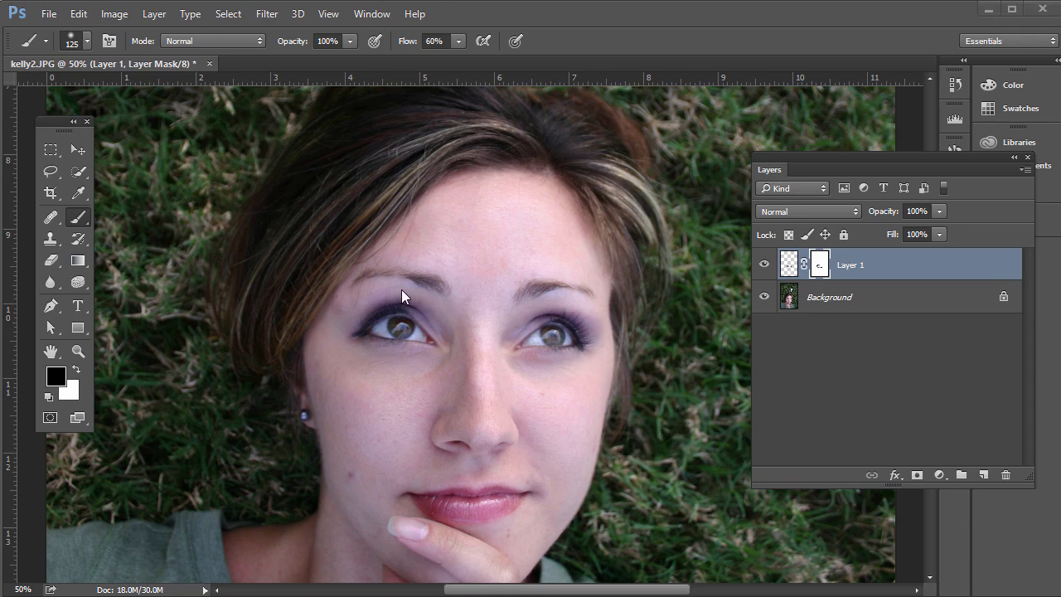
Try an Elliptical Marquee selection around one eye, and deselect it.
left_click(51, 151)
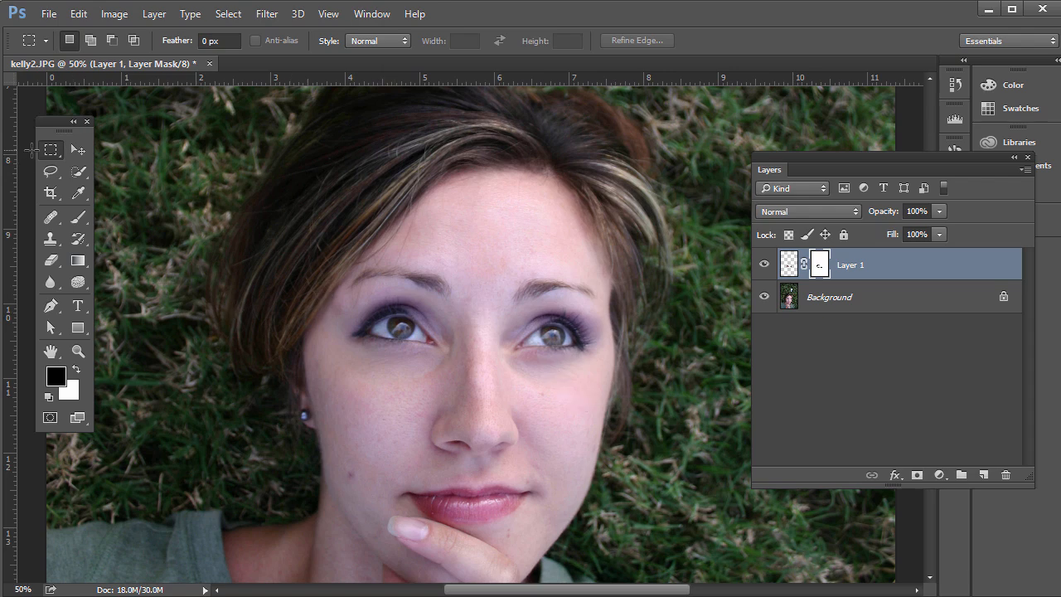
left_click(48, 154)
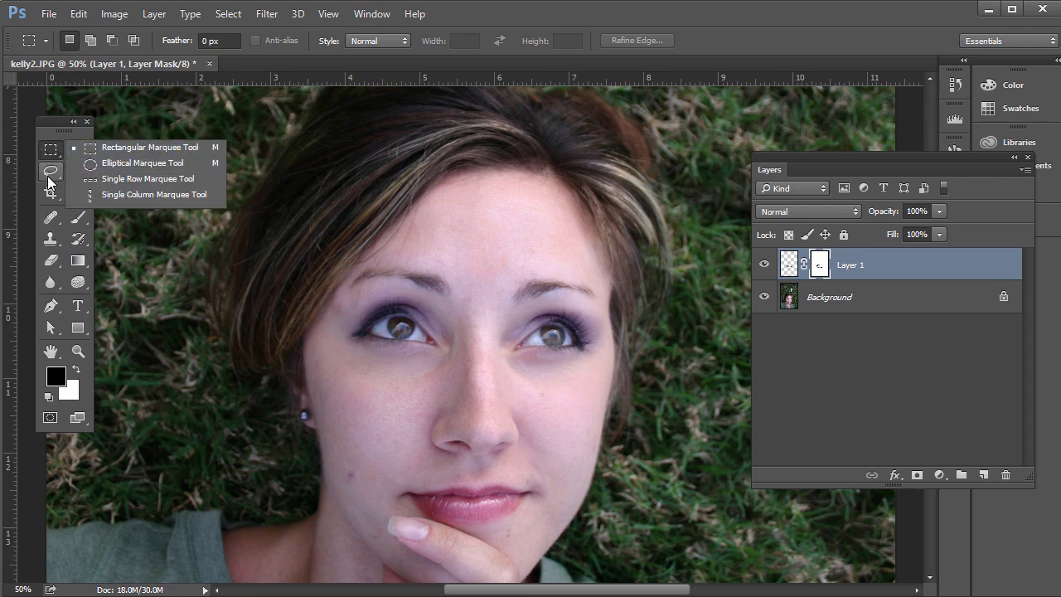
left_click(51, 170)
left_click(52, 153)
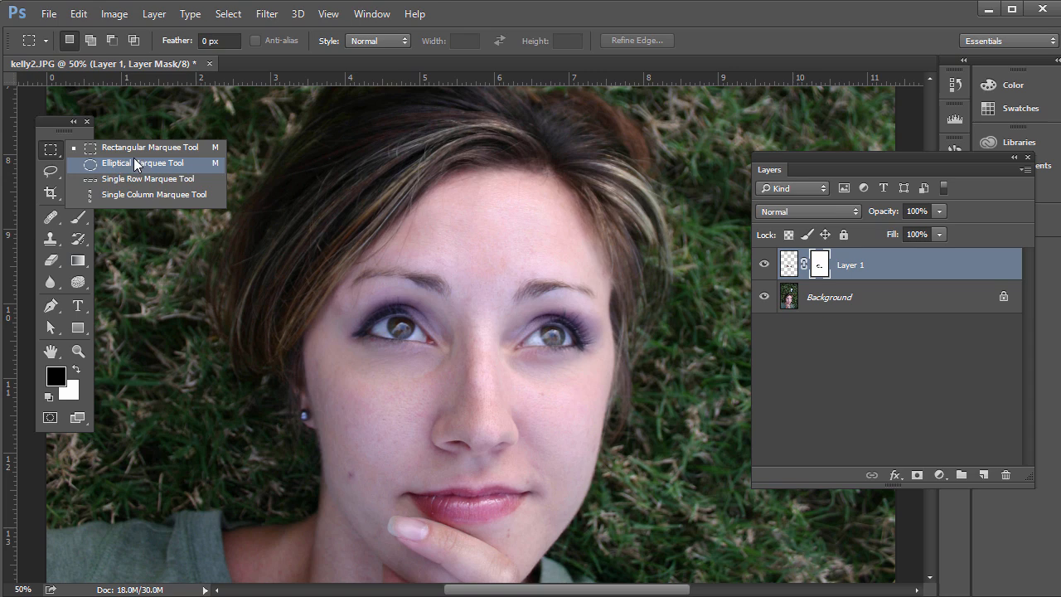
left_click(127, 163)
left_click_drag(346, 289, 457, 377)
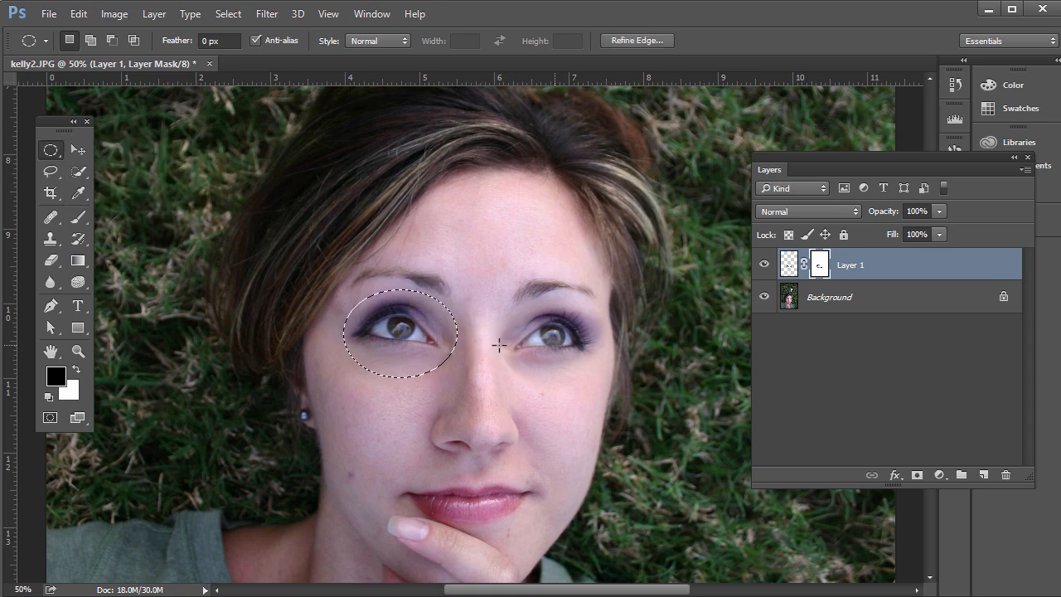
key("ctrl+d")
Target Layer 1's image instead of its mask and open it in the Liquify filter.
left_click(789, 264)
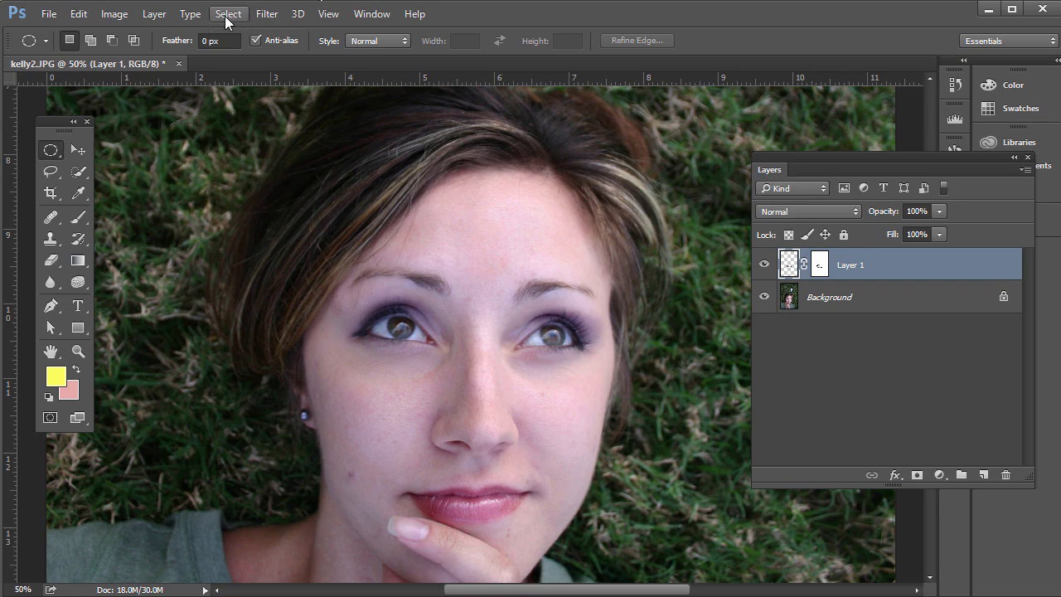
left_click(264, 15)
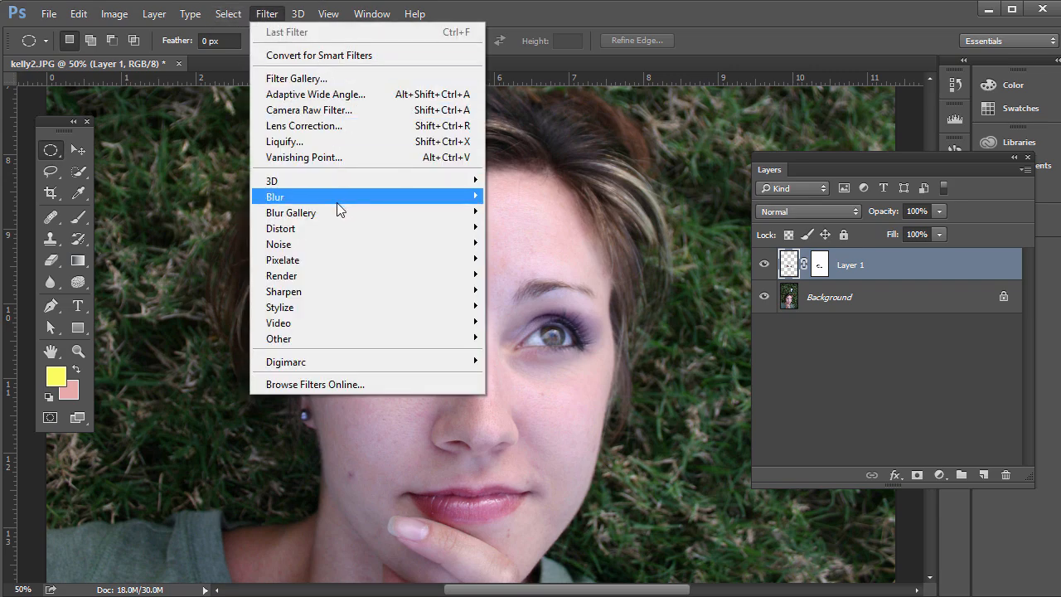
left_click(331, 146)
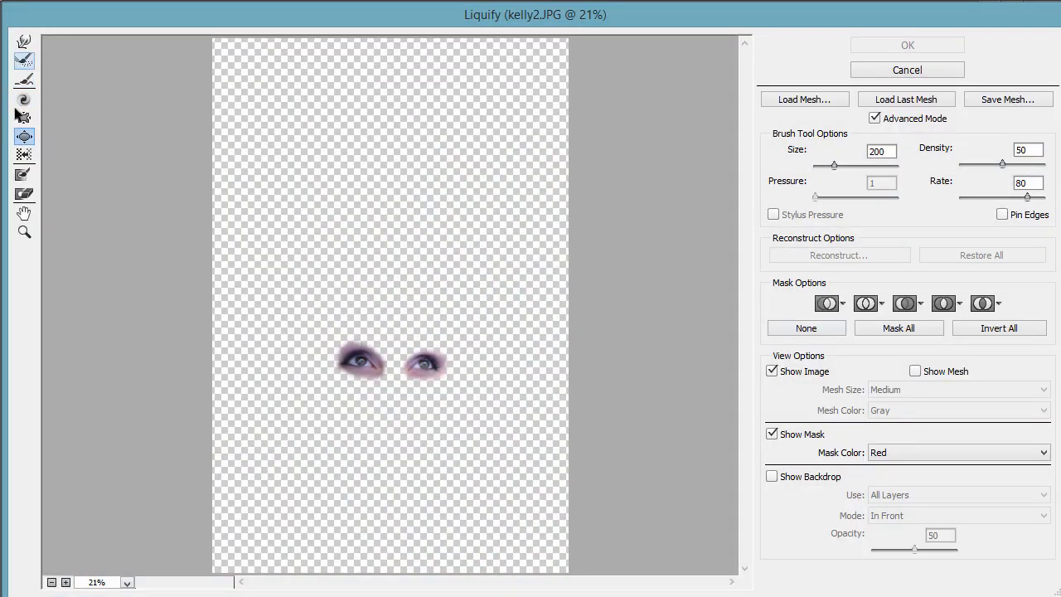
Enlarge the irises slightly with the Bloat tool at brush size 60, density 50 and rate 80, and apply Liquify.
left_click(24, 233)
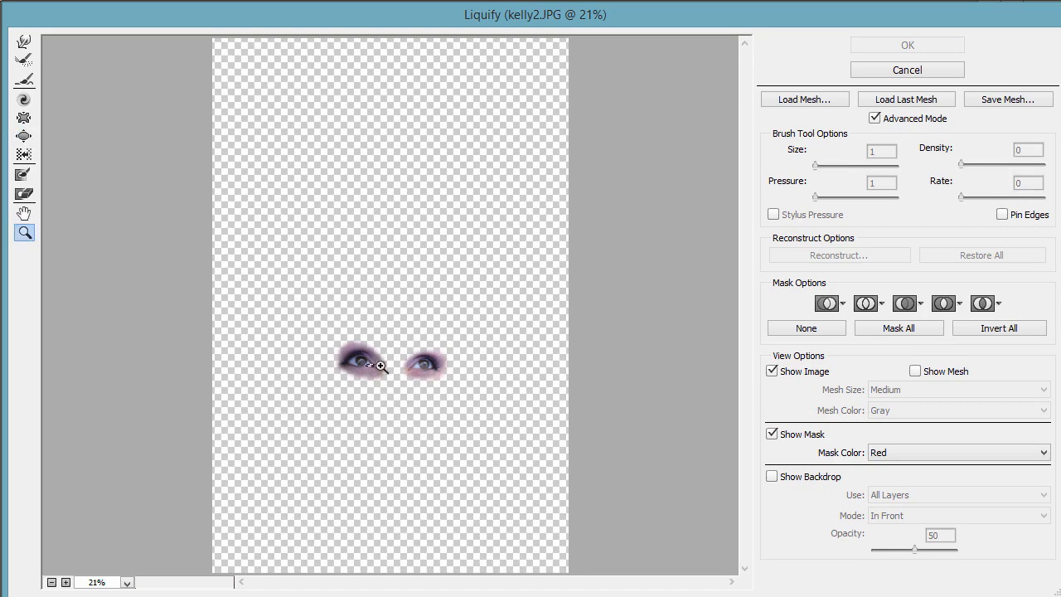
left_click_drag(381, 365, 443, 408)
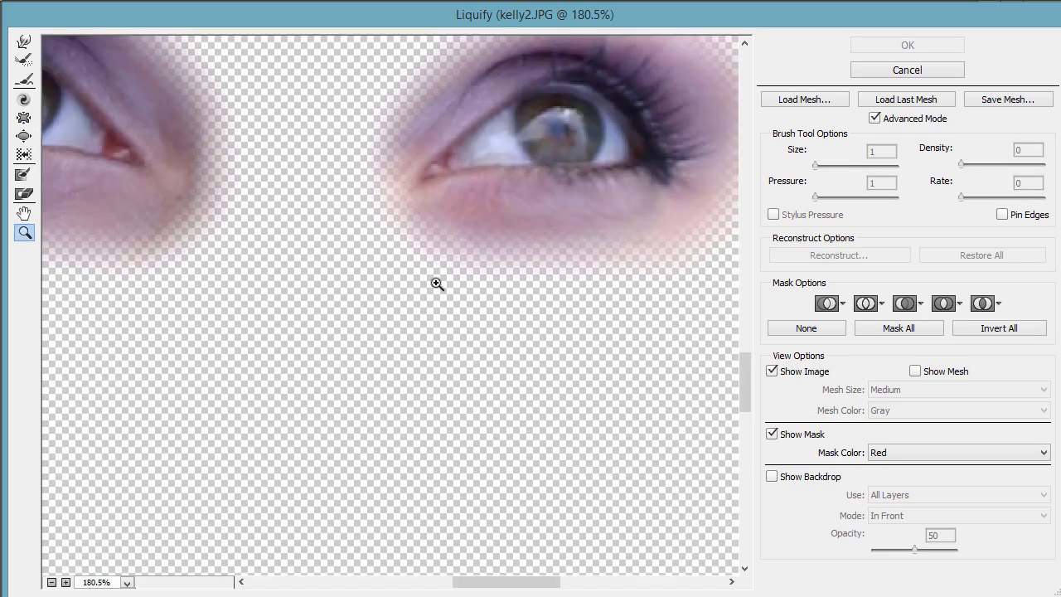
left_click(437, 283, "alt")
left_click(437, 283, "alt")
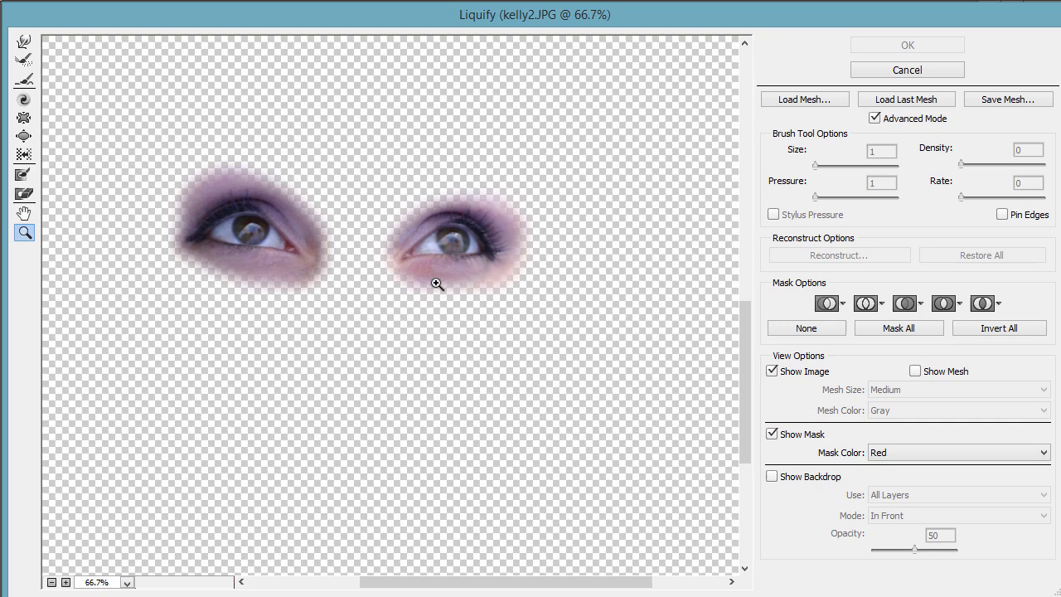
scroll(457, 280, "up", 4)
scroll(473, 344, "down", 3)
left_click_drag(530, 584, 483, 587)
left_click(23, 138)
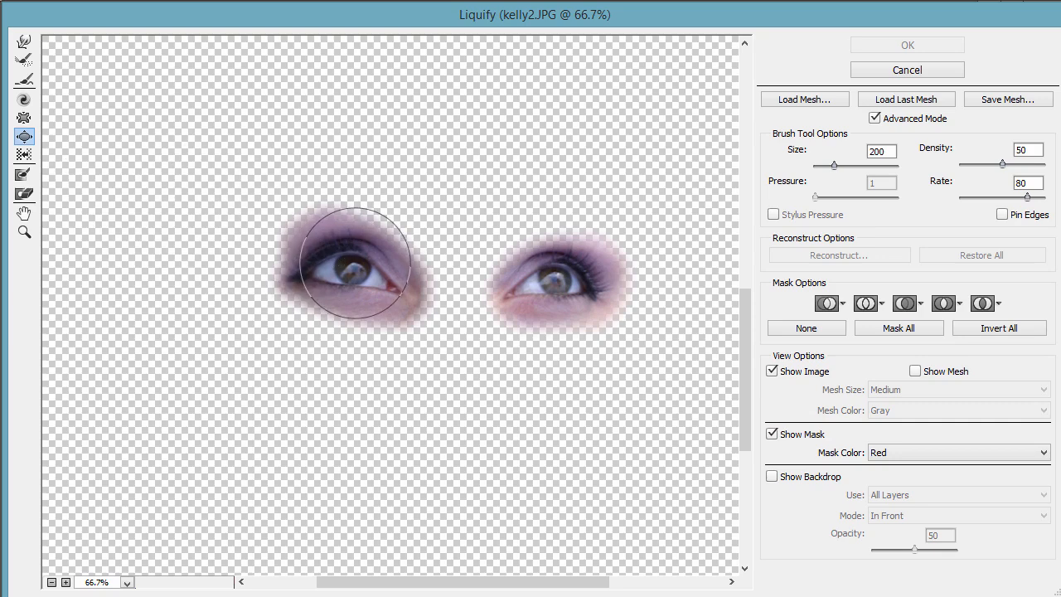
key("bracketleft")
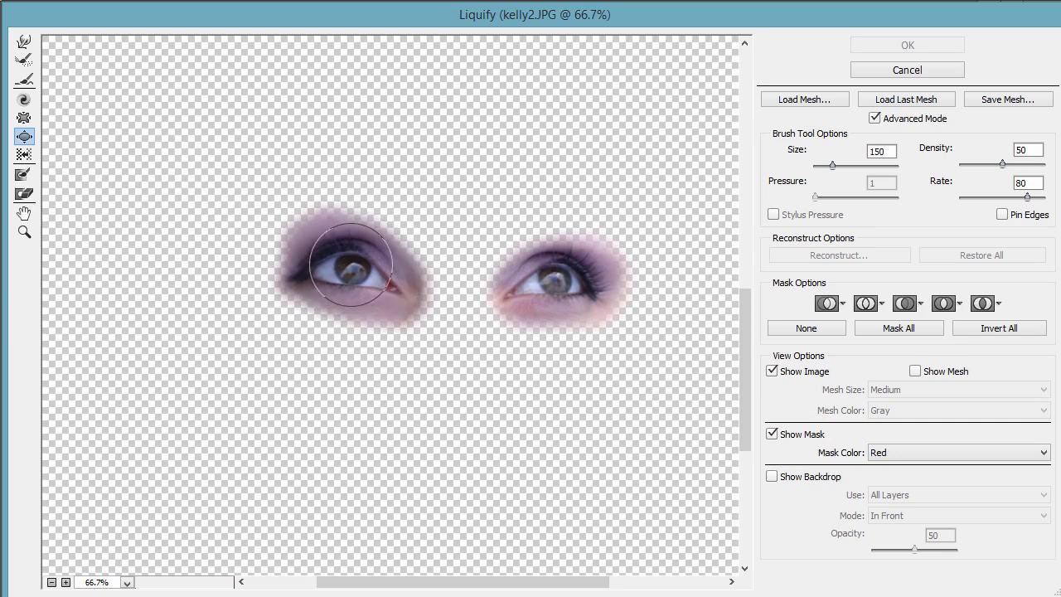
key("bracketleft")
key("bracketleft")
key("bracketleft")
key("bracketleft")
key("bracketleft")
key("bracketleft")
key("bracketleft")
key("bracketleft")
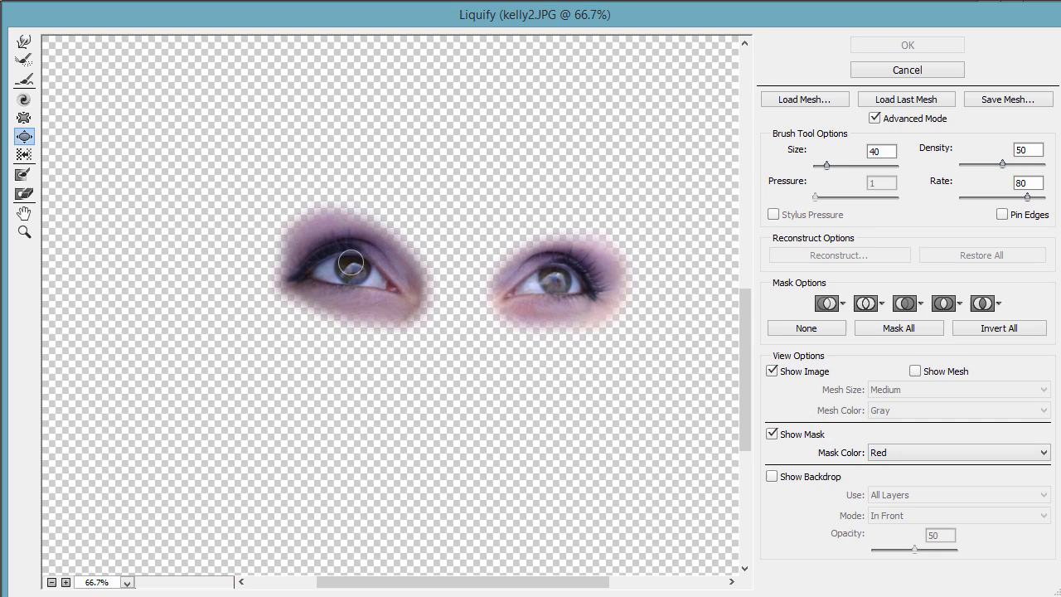
key("bracketright")
key("bracketleft")
key("bracketright")
key("bracketright")
left_click(352, 267)
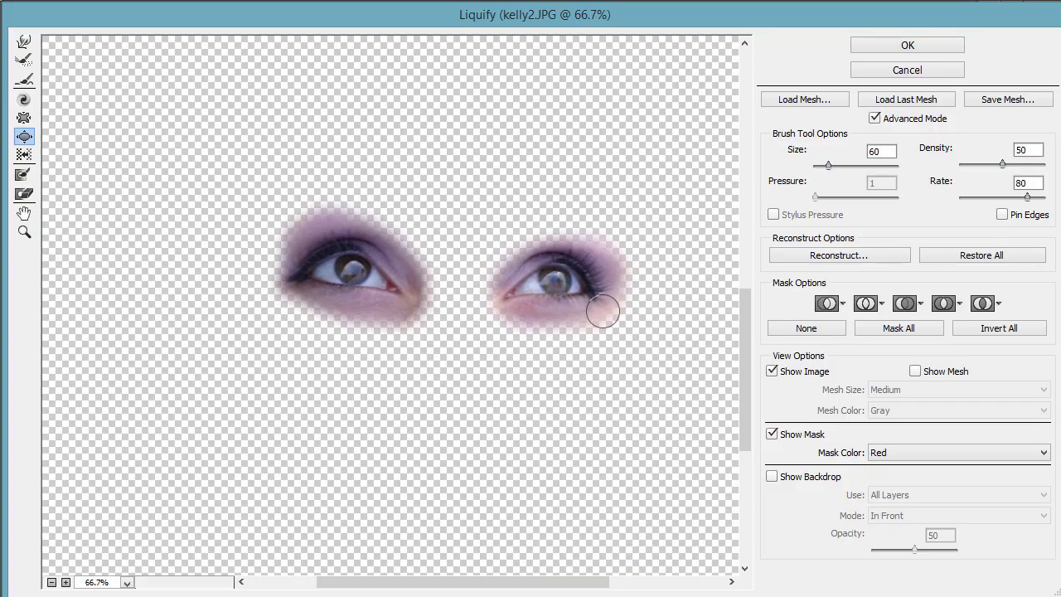
left_click(902, 48)
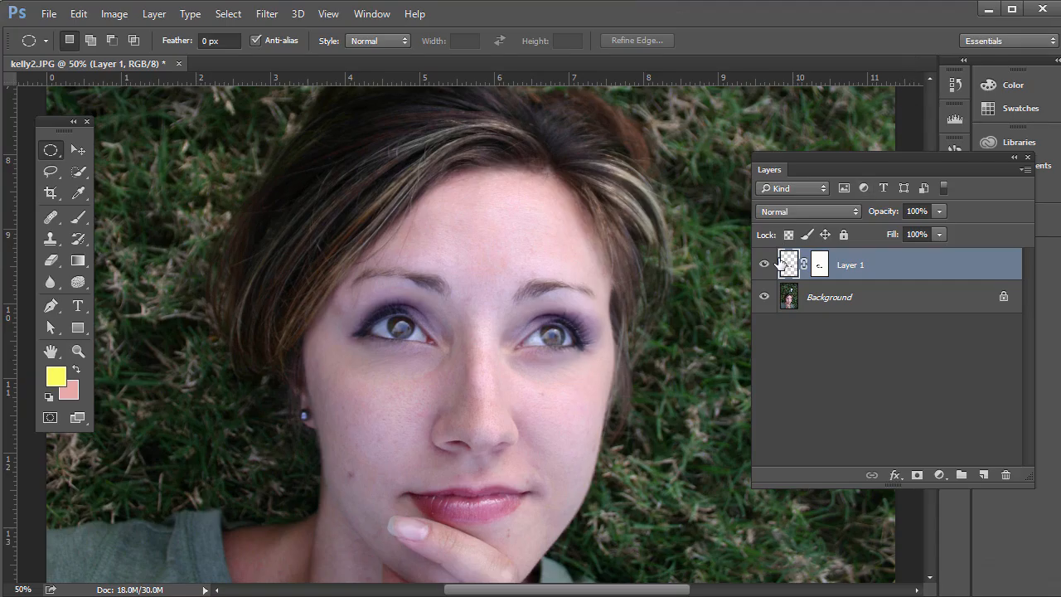